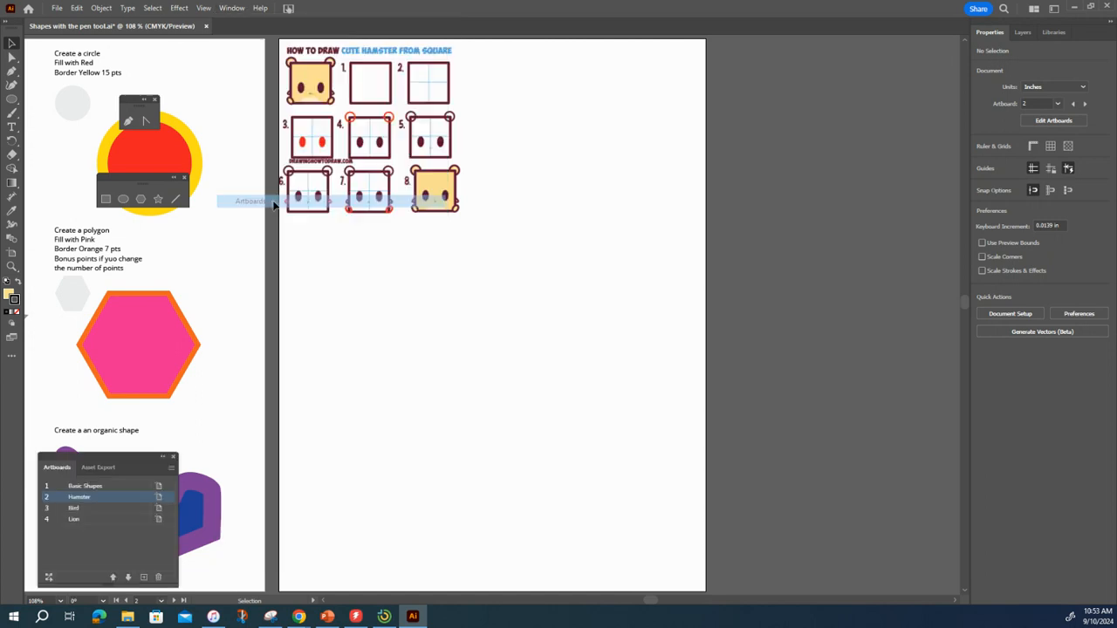
Go to the Hamster artboard and draw a square about 3.66 in wide below the reference drawings
double_click(86, 500)
left_click(126, 502)
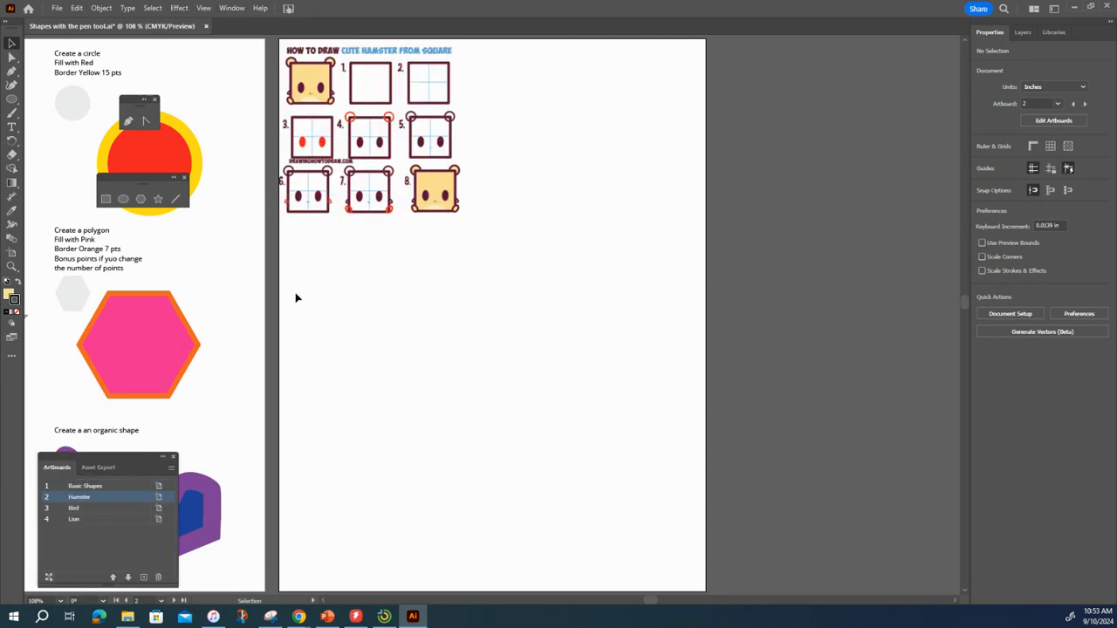
double_click(117, 486)
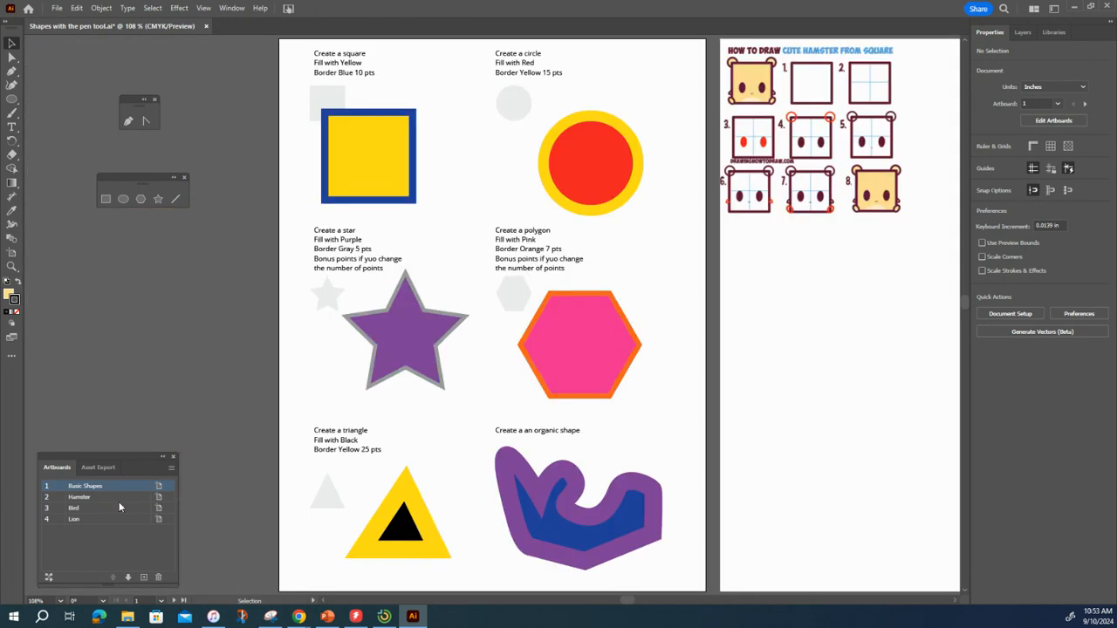
double_click(119, 500)
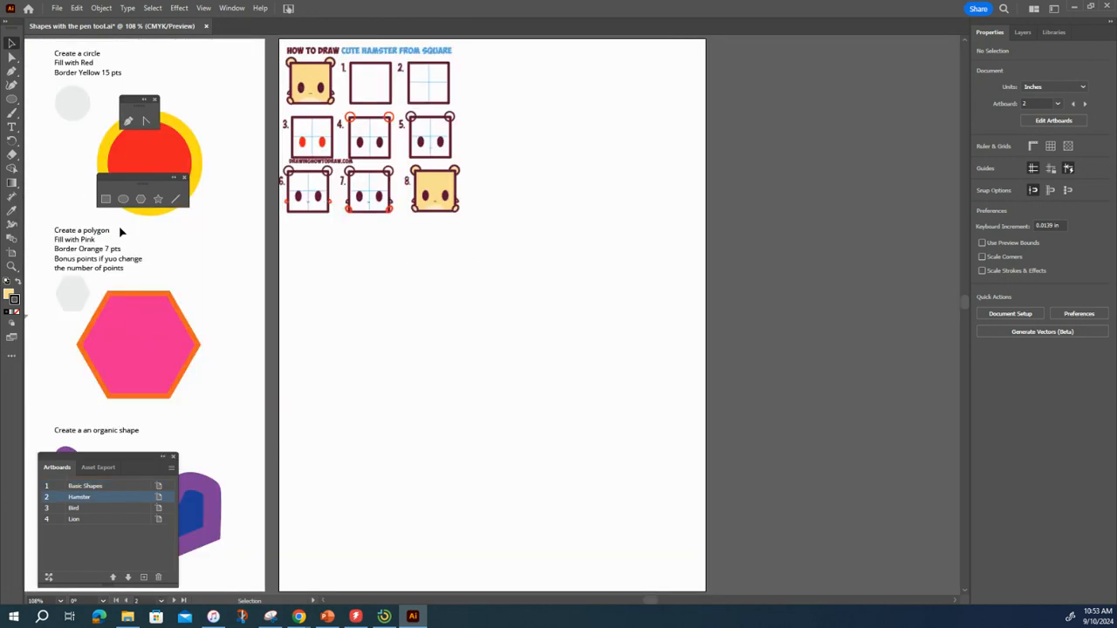
left_click(106, 199)
left_click_drag(417, 292, 597, 478)
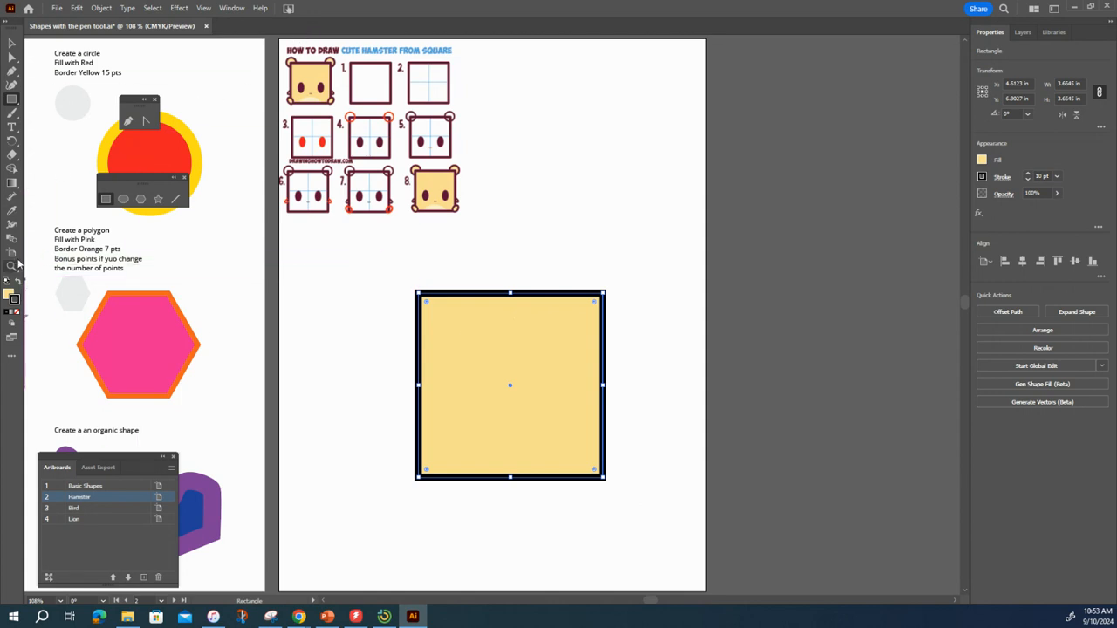
Fill the square with the tan colour of the reference hamster's face using the Eyedropper, leaving no stroke
left_click(11, 212)
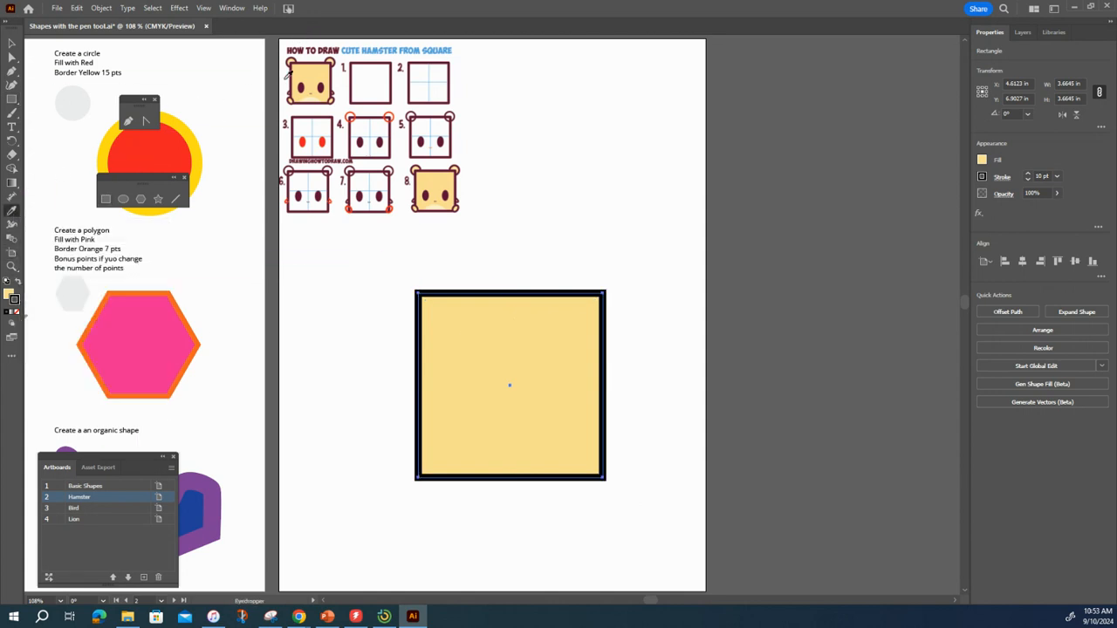
left_click(320, 65)
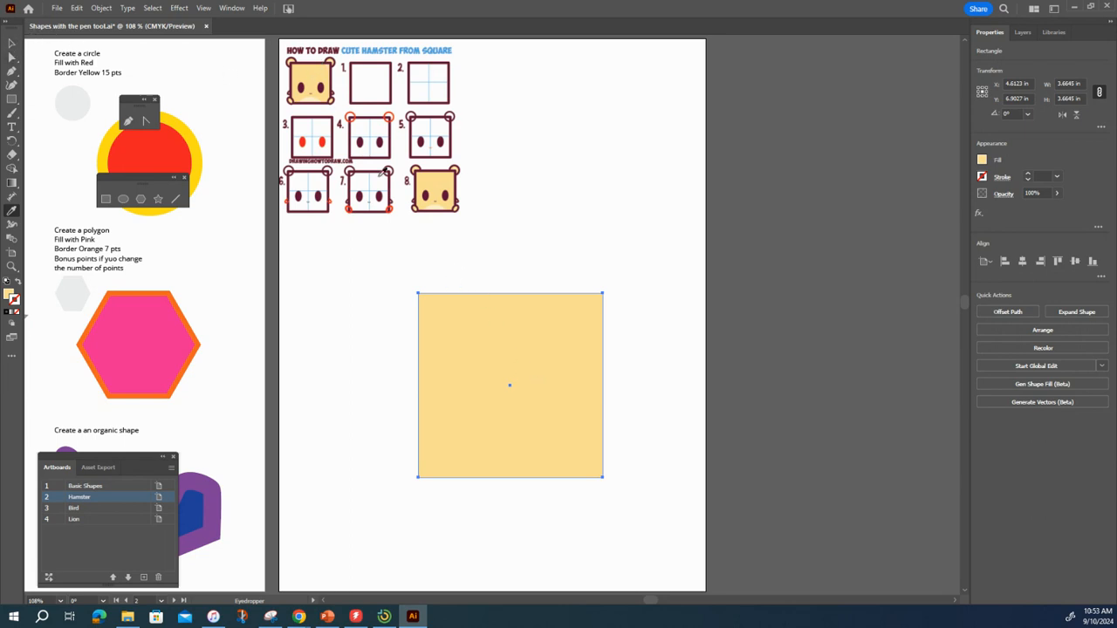
left_click(437, 206)
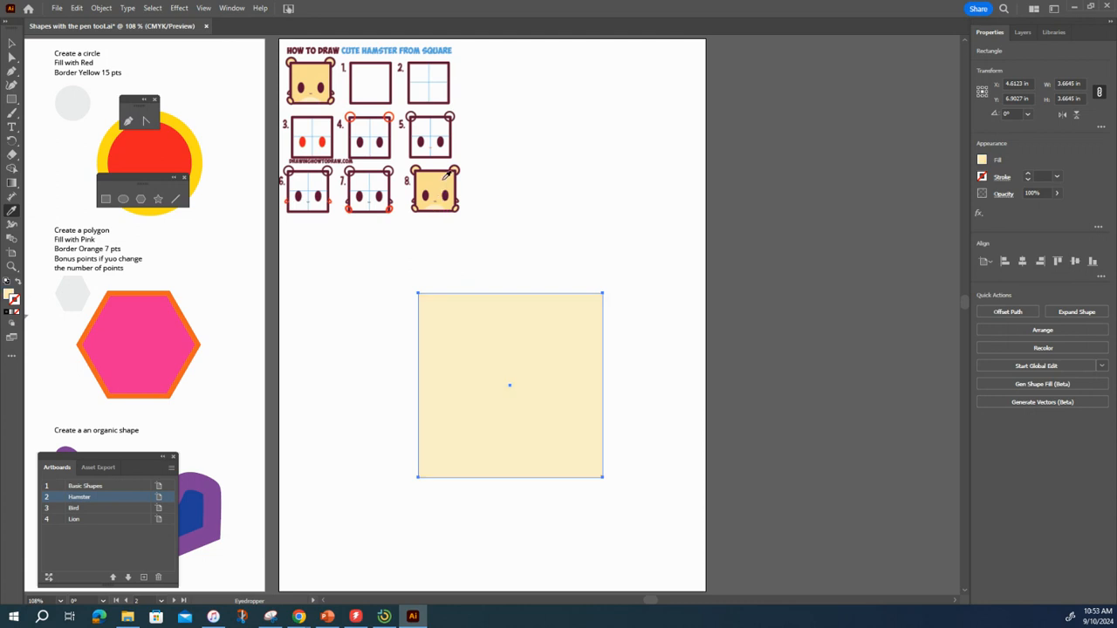
left_click(445, 179)
key("v")
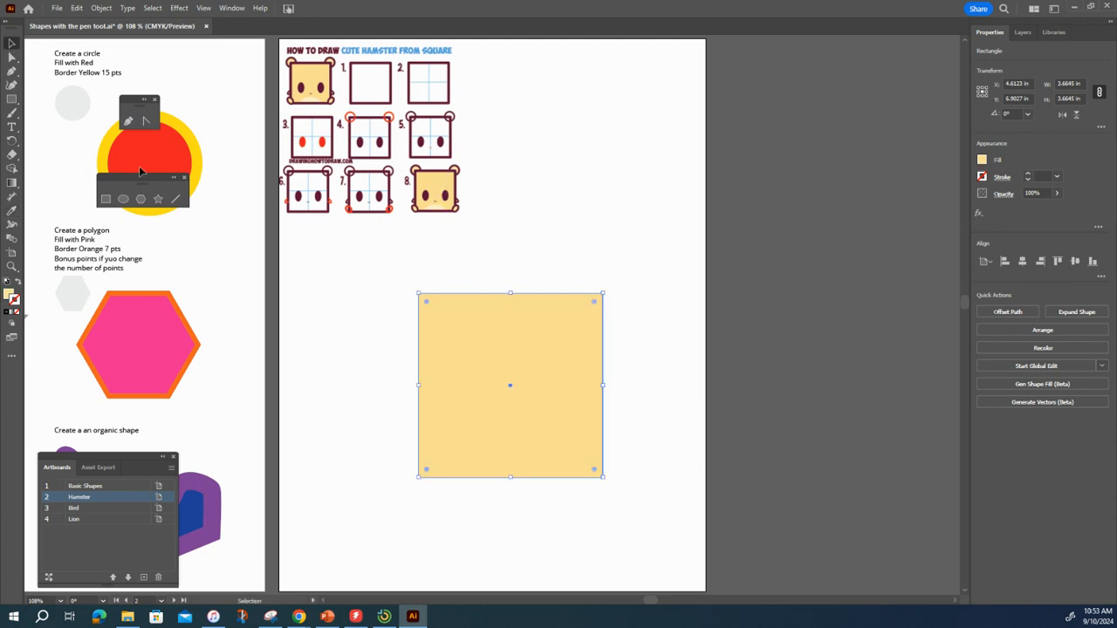
Move the tan square up and slightly left to about X 4.45 in, Y 6.37 in, and copy it
left_click_drag(481, 340, 473, 306)
key("a")
right_click(472, 308)
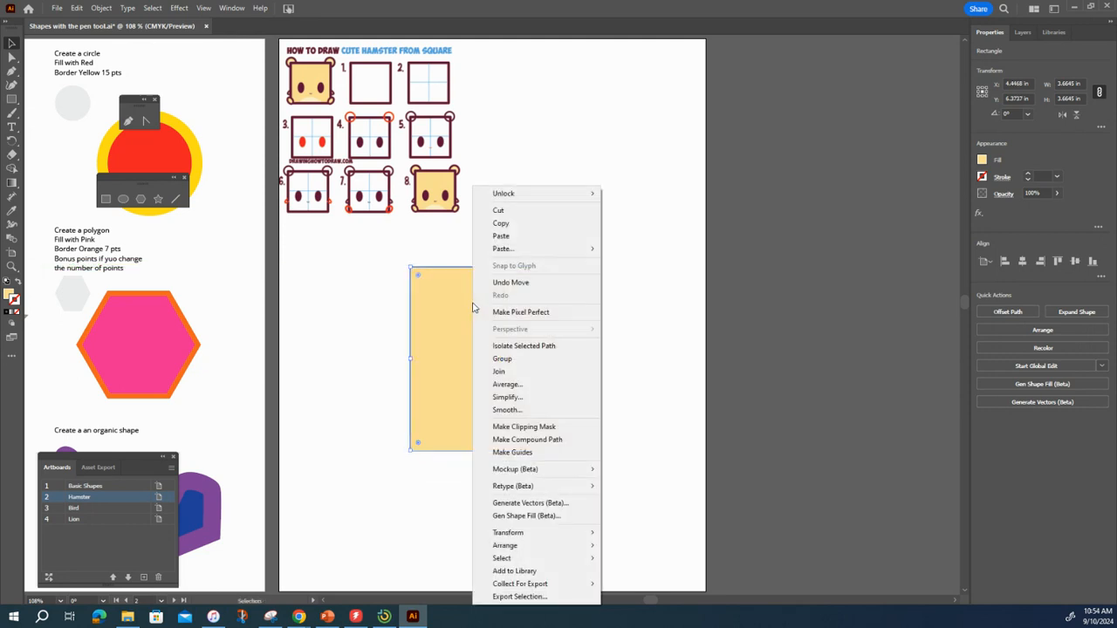
left_click(506, 229)
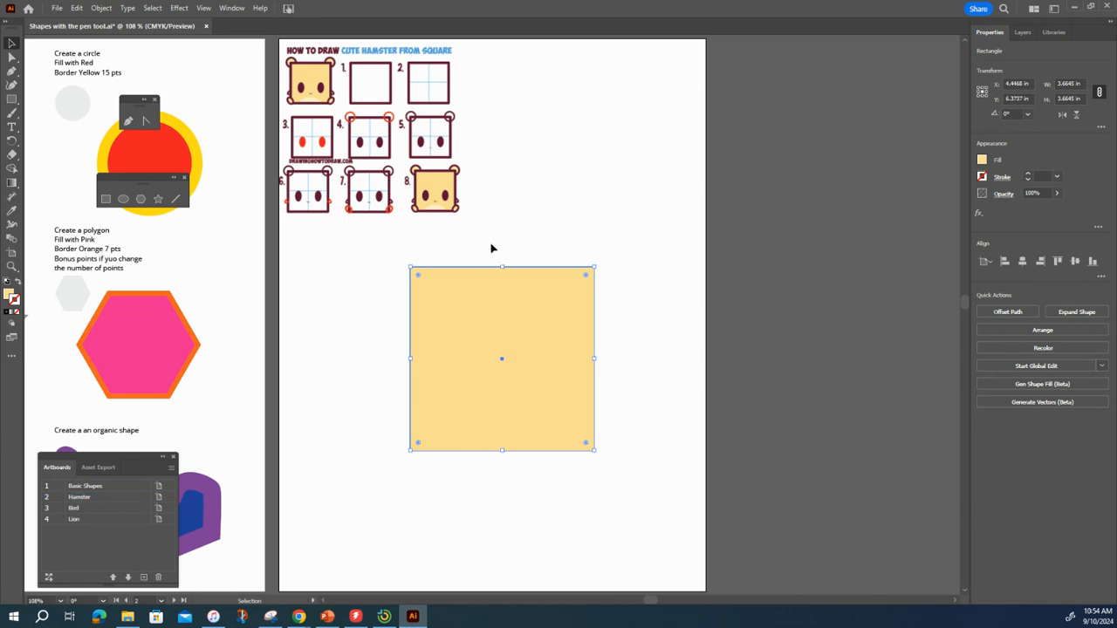
key("v")
left_click(364, 312)
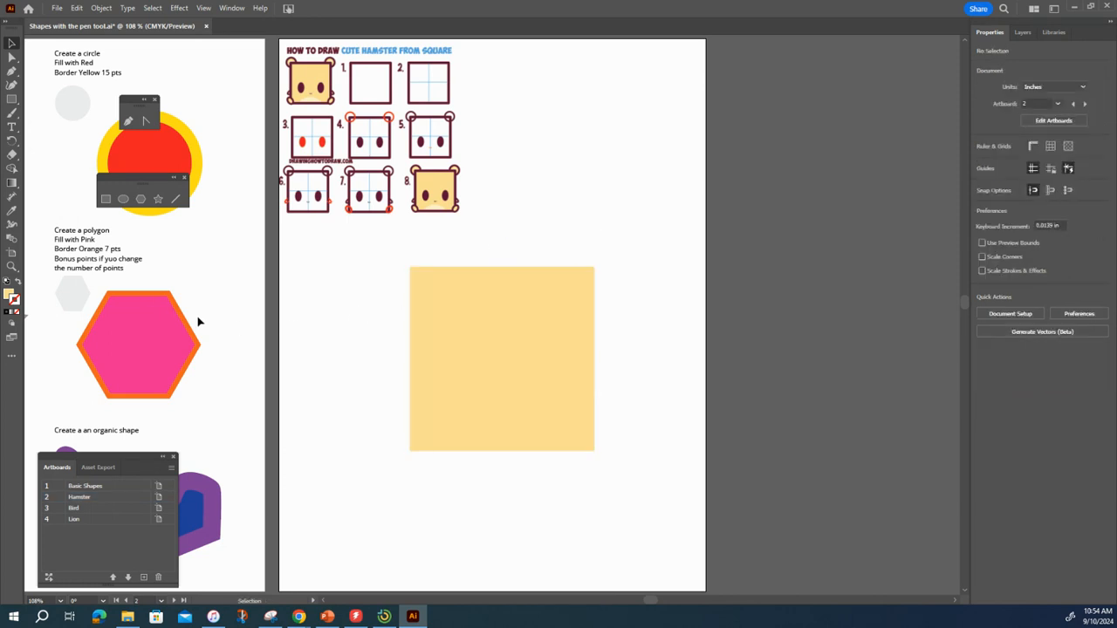
Draw an ellipse about 2.52 by 1.89 in across the square's bottom edge and align both shapes' horizontal centres
left_click(123, 199)
left_click_drag(458, 492, 583, 396)
left_click(12, 46)
left_click_drag(346, 301, 675, 492)
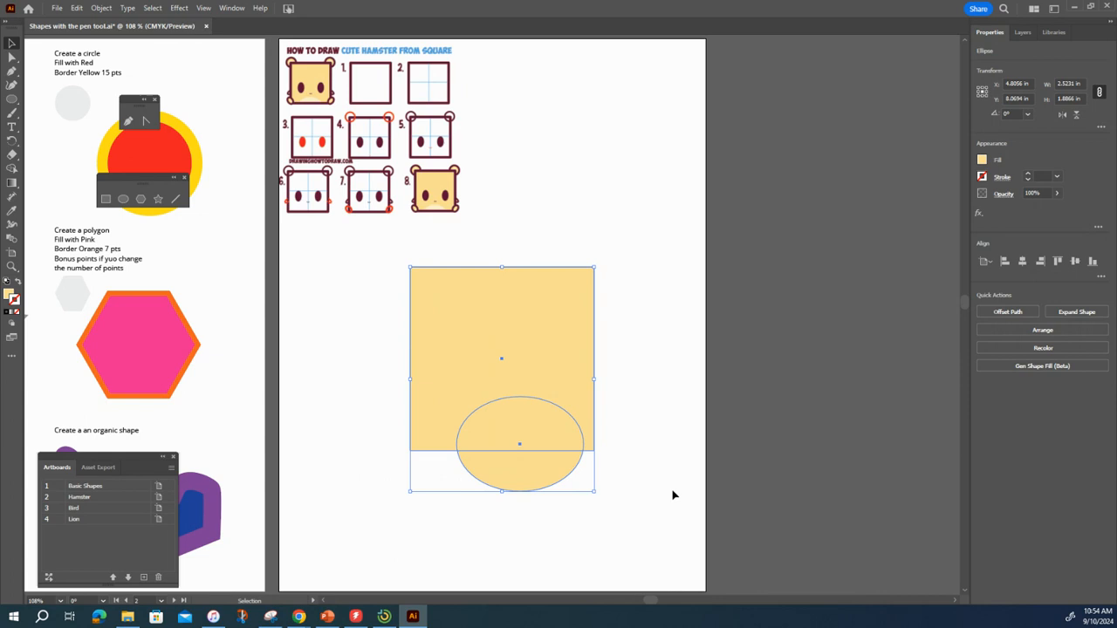
left_click(1025, 261)
key("a")
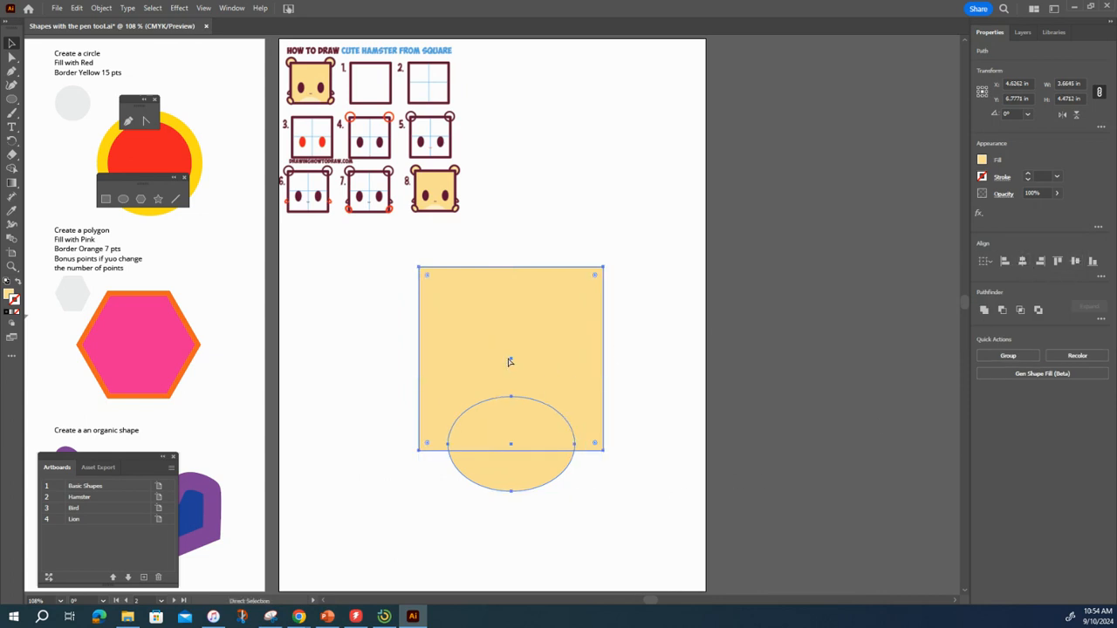
key("v")
key("ctrl+z")
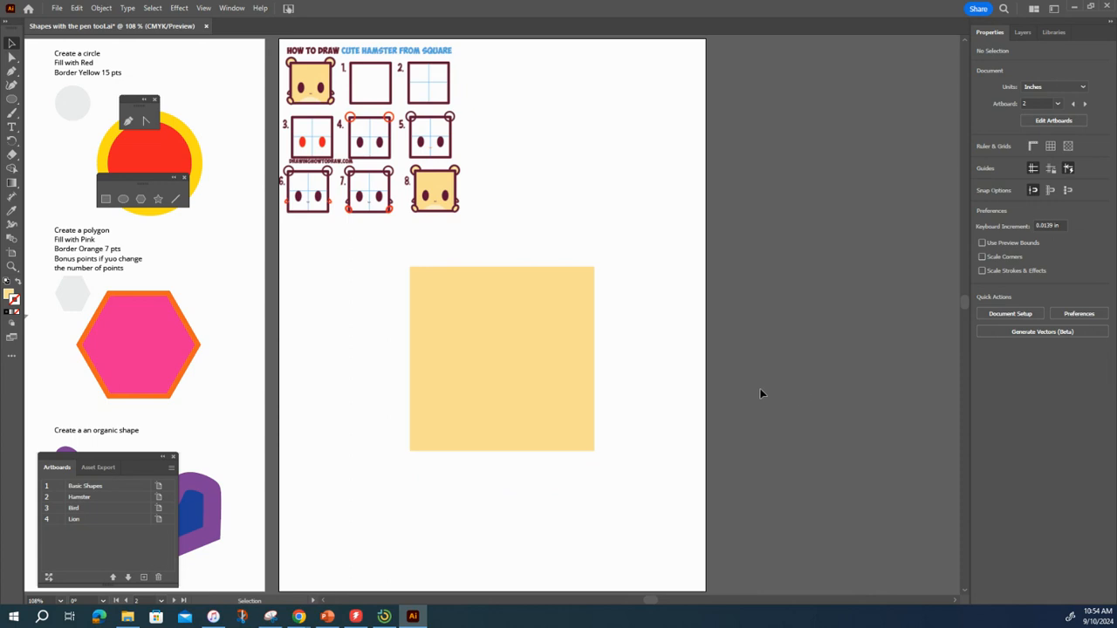
key("ctrl+shift+z")
key("ctrl+shift+z")
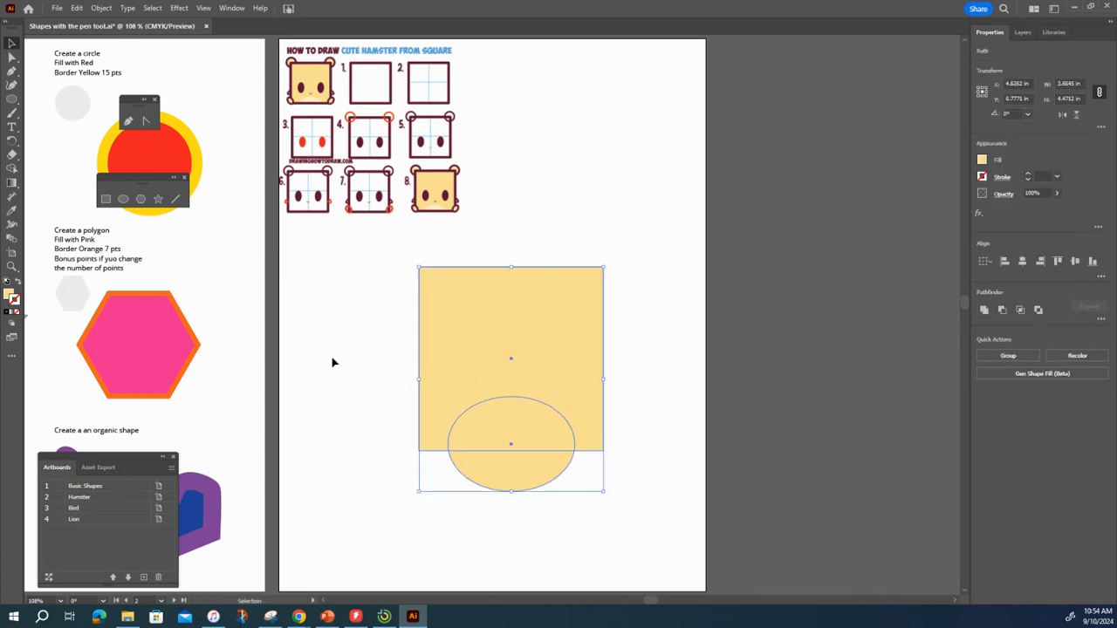
left_click(654, 417)
left_click(468, 327)
key("a")
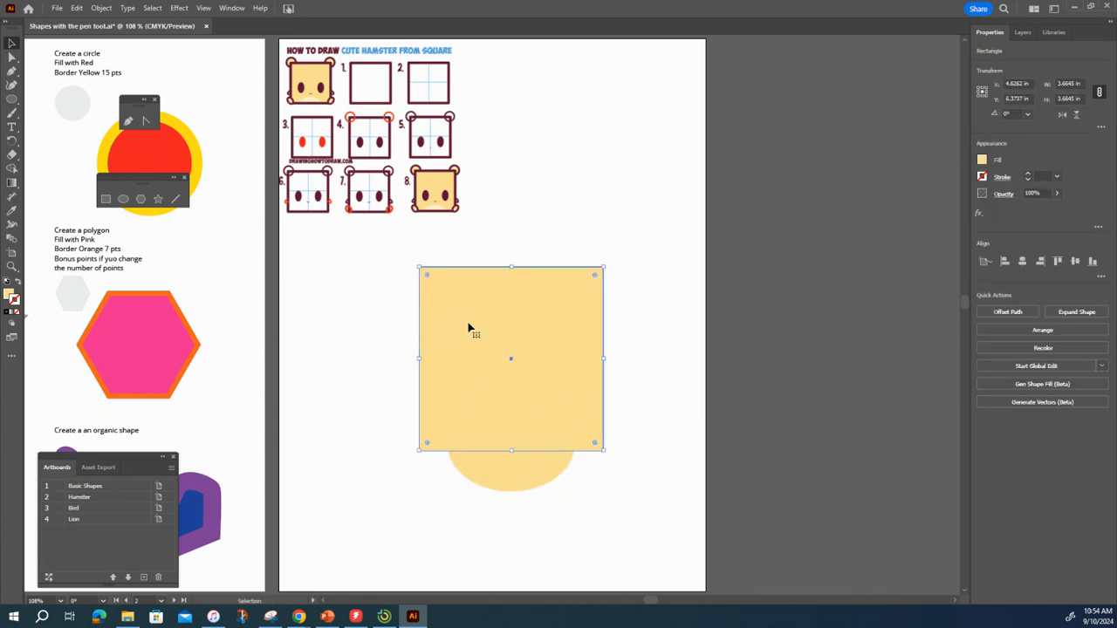
key("v")
Split the overlapping square and ellipse with the Pathfinder Divide operation
left_click_drag(378, 342, 641, 481)
left_click(232, 7)
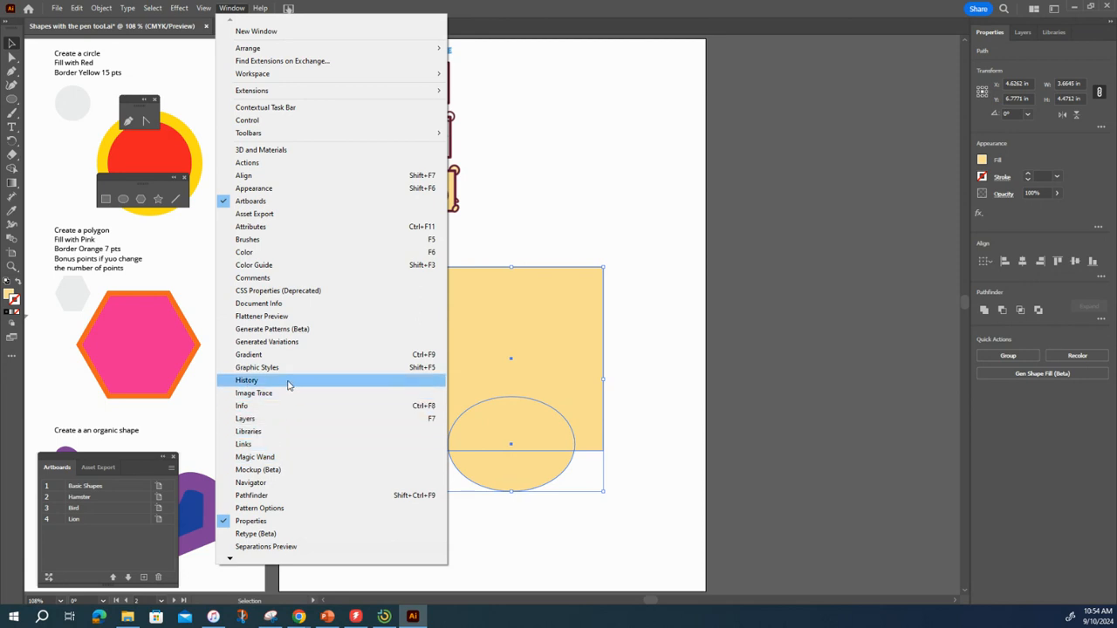
left_click(287, 496)
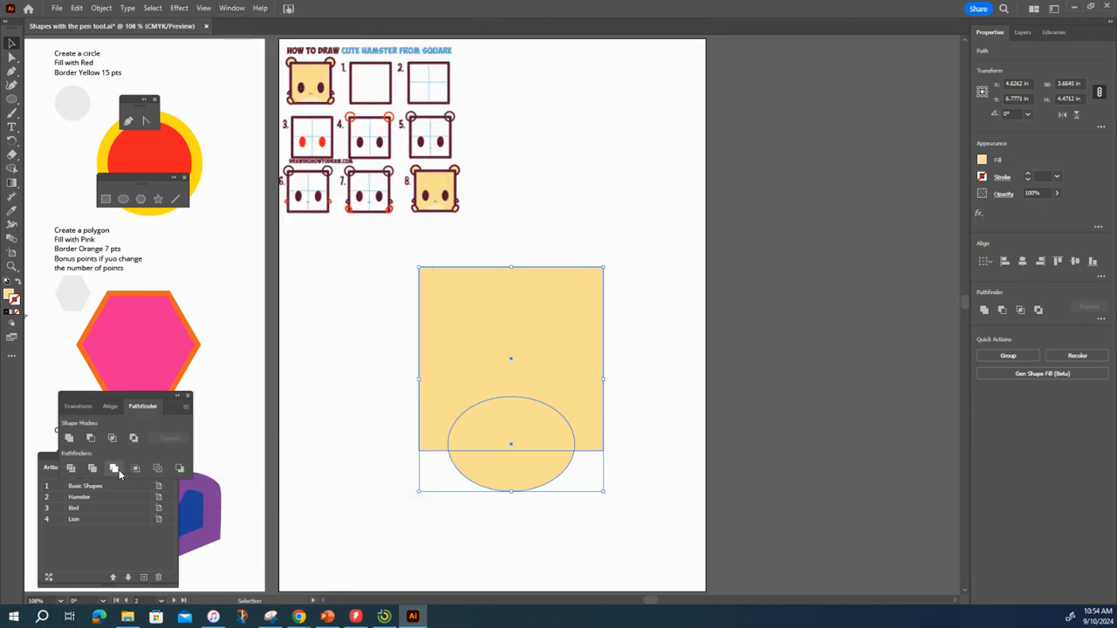
left_click(70, 469)
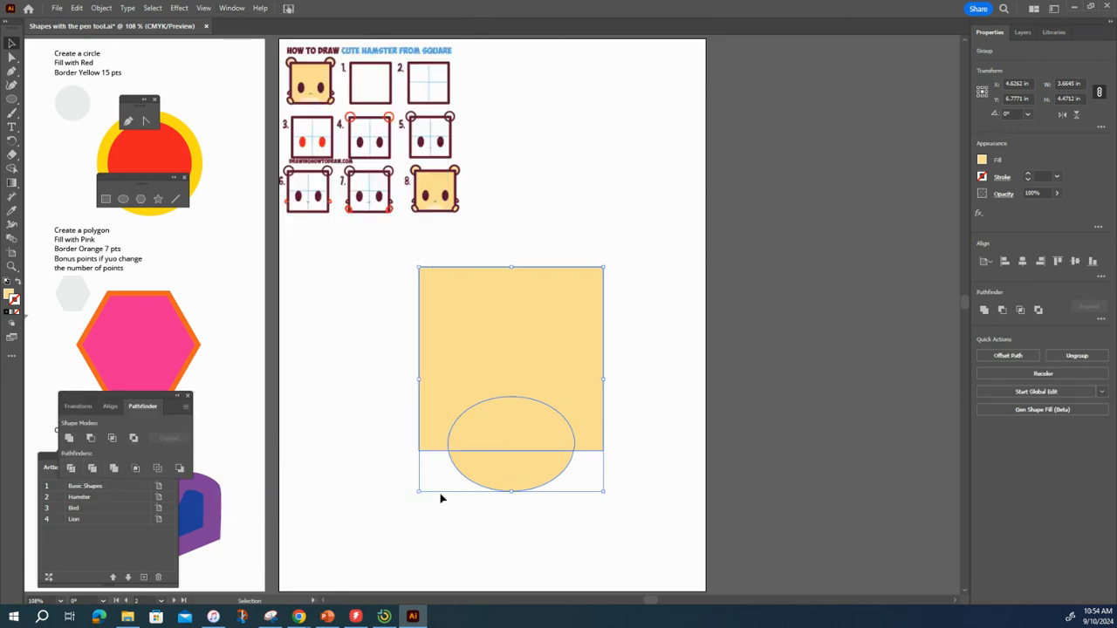
Ungroup the divided shapes and delete the part of the ellipse that hangs below the square
right_click(485, 479)
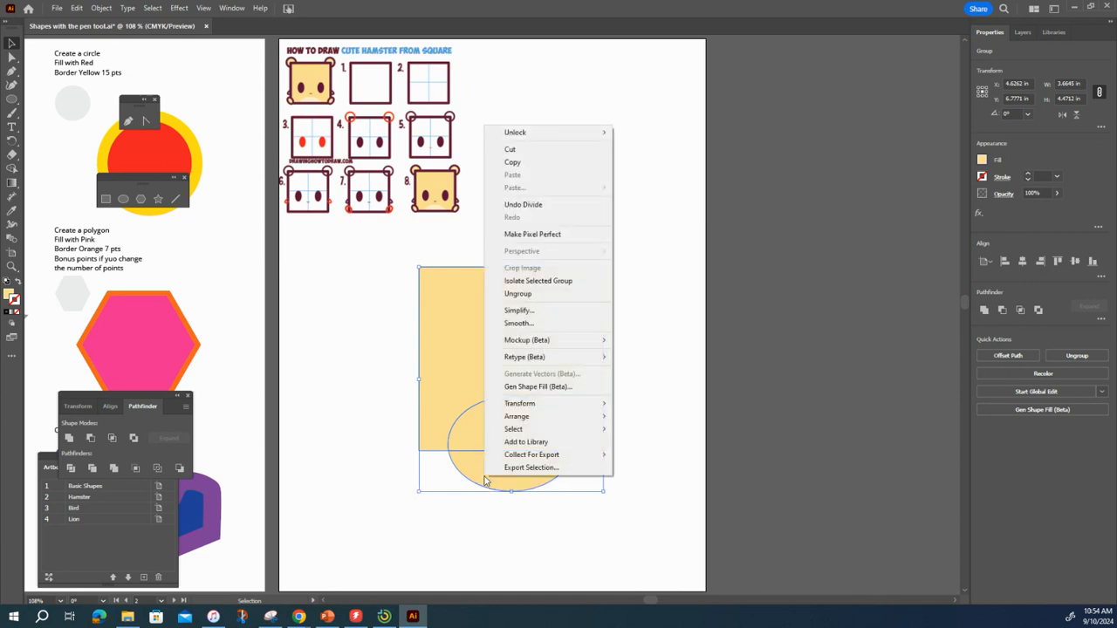
left_click(518, 293)
left_click(508, 479)
key("Delete")
Fill the remaining half-ellipse with the light cream colour of the reference hamster's muzzle using the Eyedropper
left_click(512, 447)
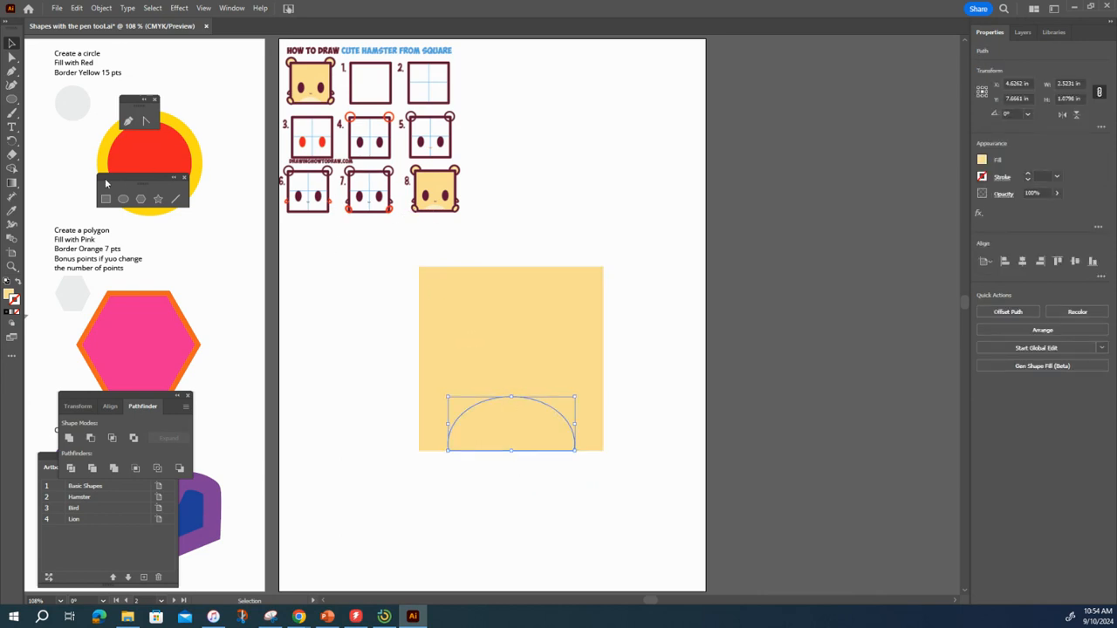
left_click(12, 211)
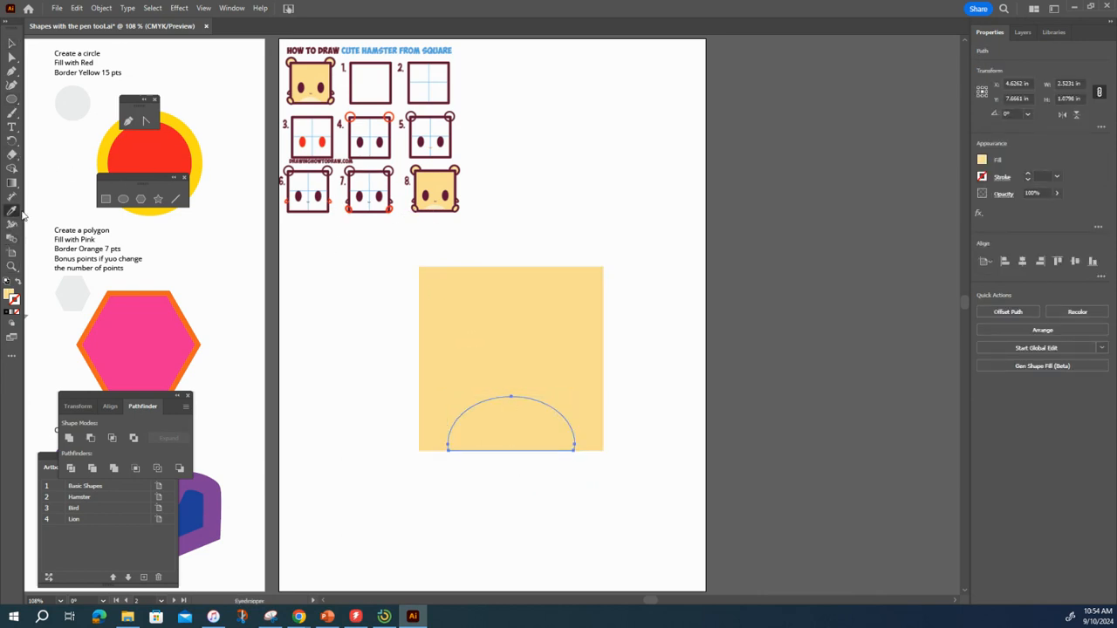
left_click(438, 203)
key("v")
left_click(393, 462)
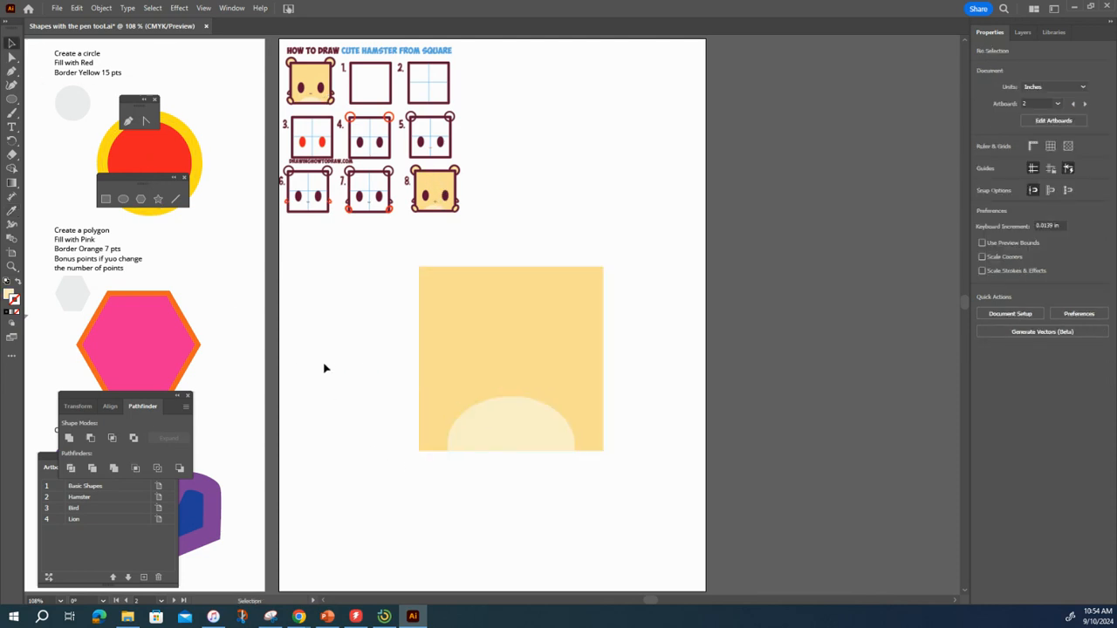
left_click(446, 379)
left_click(452, 521)
key("a")
key("v")
left_click(79, 8)
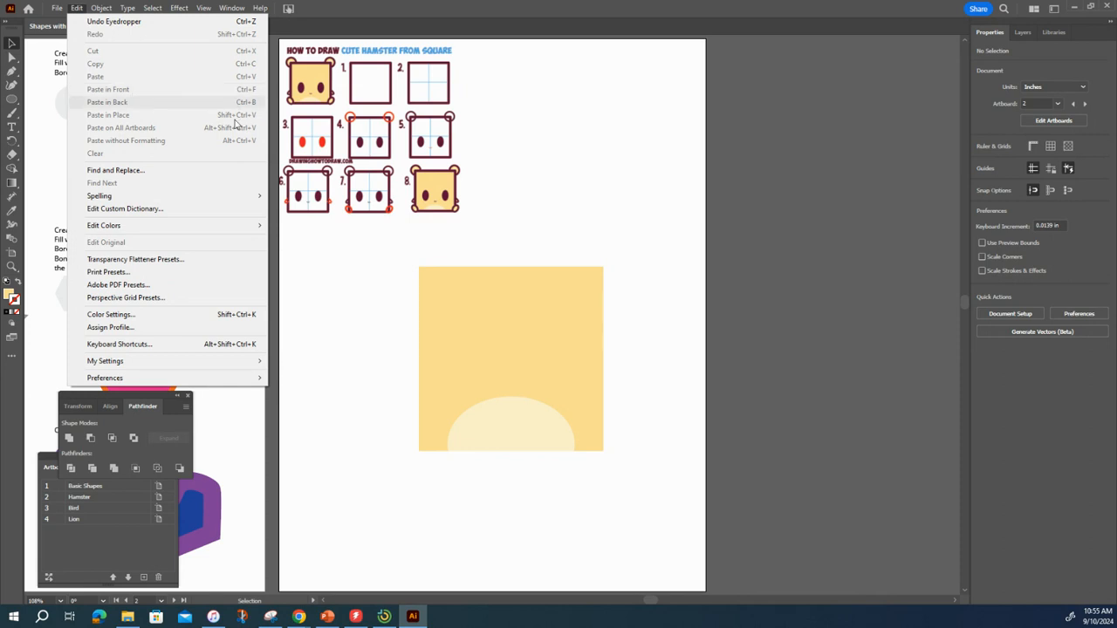
left_click(350, 385)
left_click(450, 353)
left_click(335, 447)
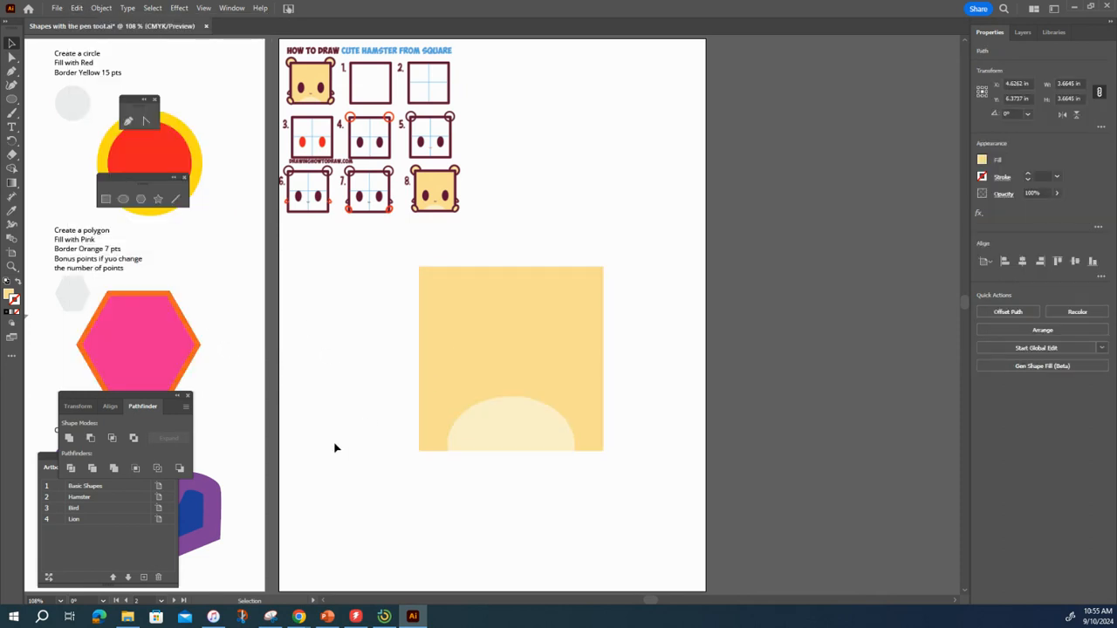
key("a")
key("v")
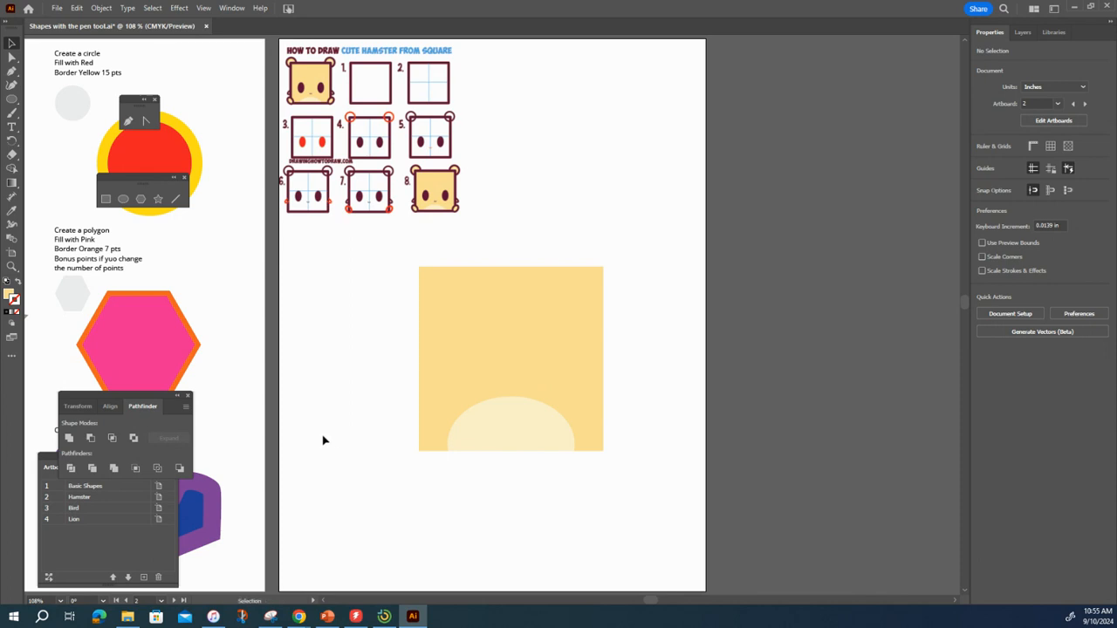
left_click(462, 347)
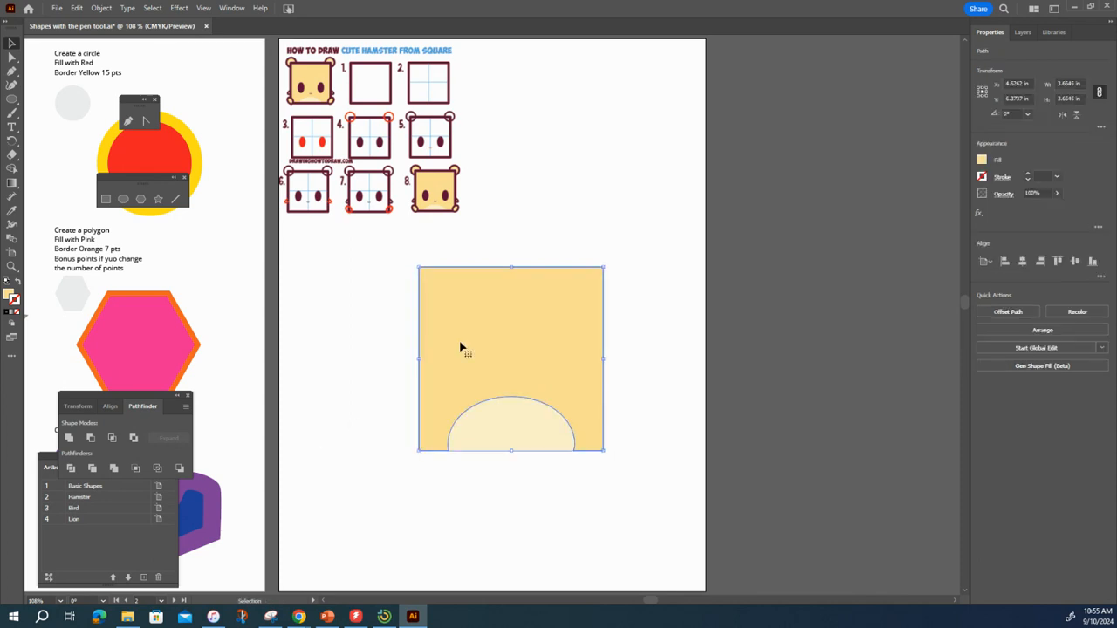
right_click(461, 347)
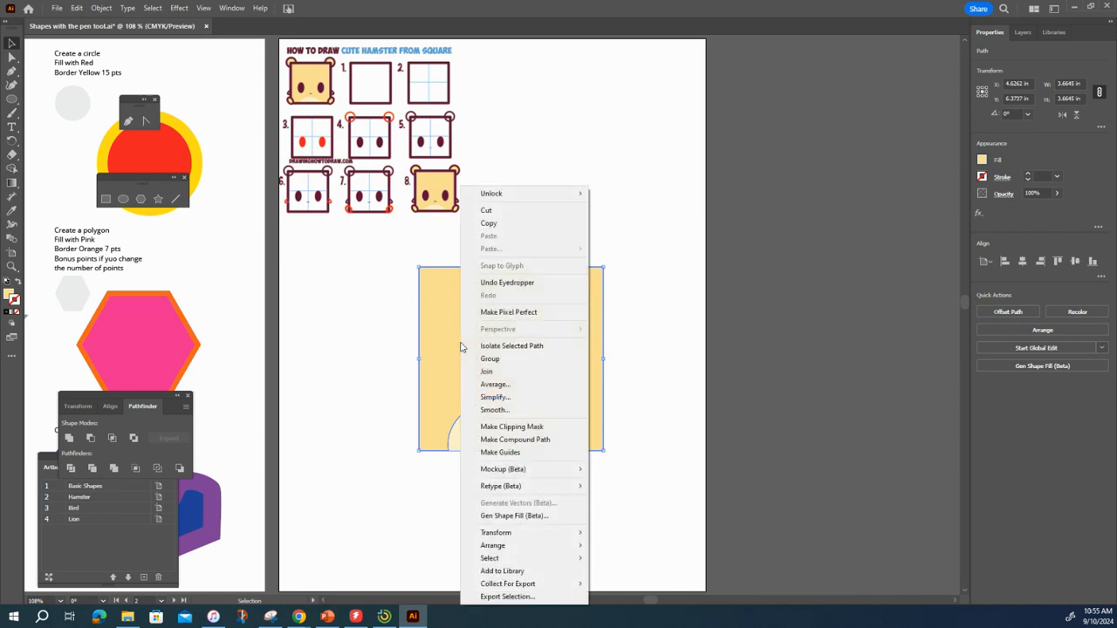
left_click(364, 342)
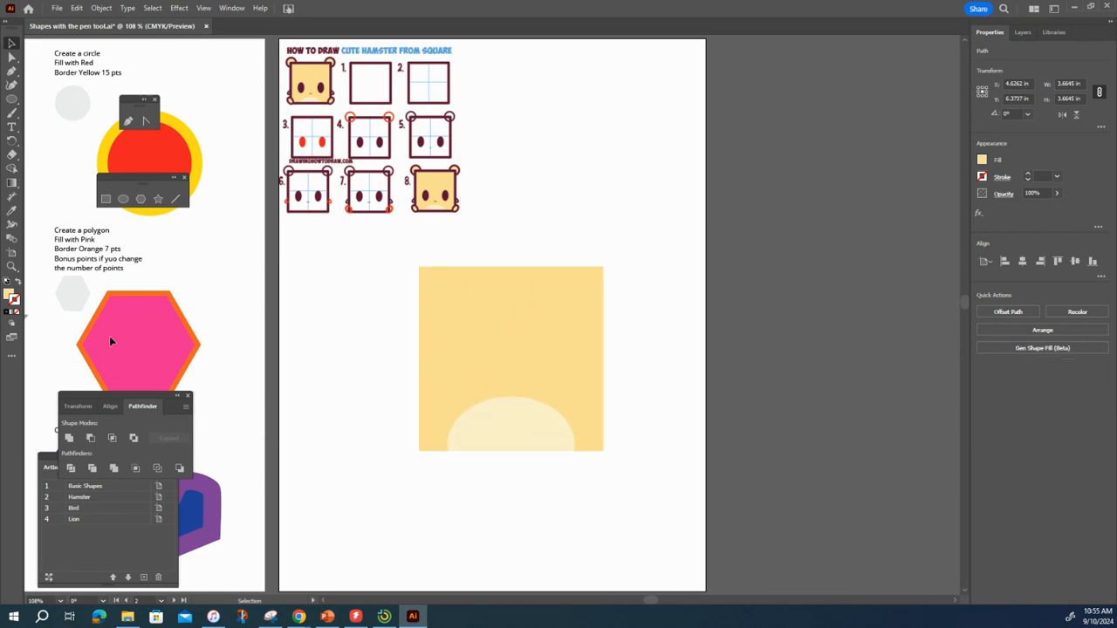
Draw a second square of about 3.66 in exactly over the tan one and set its fill to None
left_click(189, 399)
left_click(106, 199)
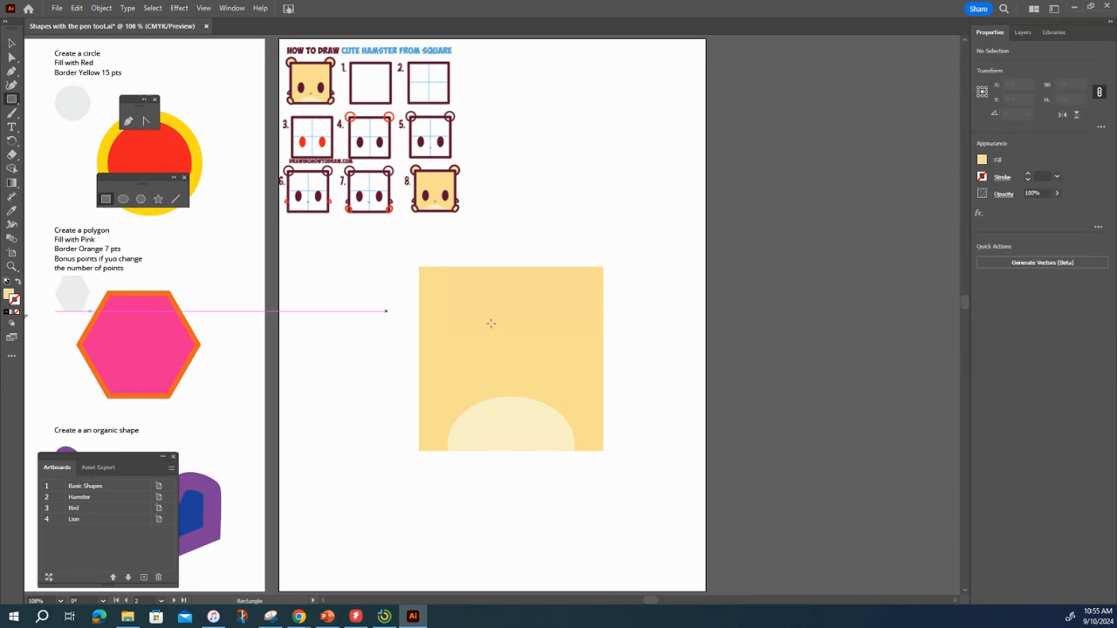
mouse_move(420, 267)
left_mouse_down()
mouse_move(541, 406)
mouse_move(602, 452)
left_mouse_up()
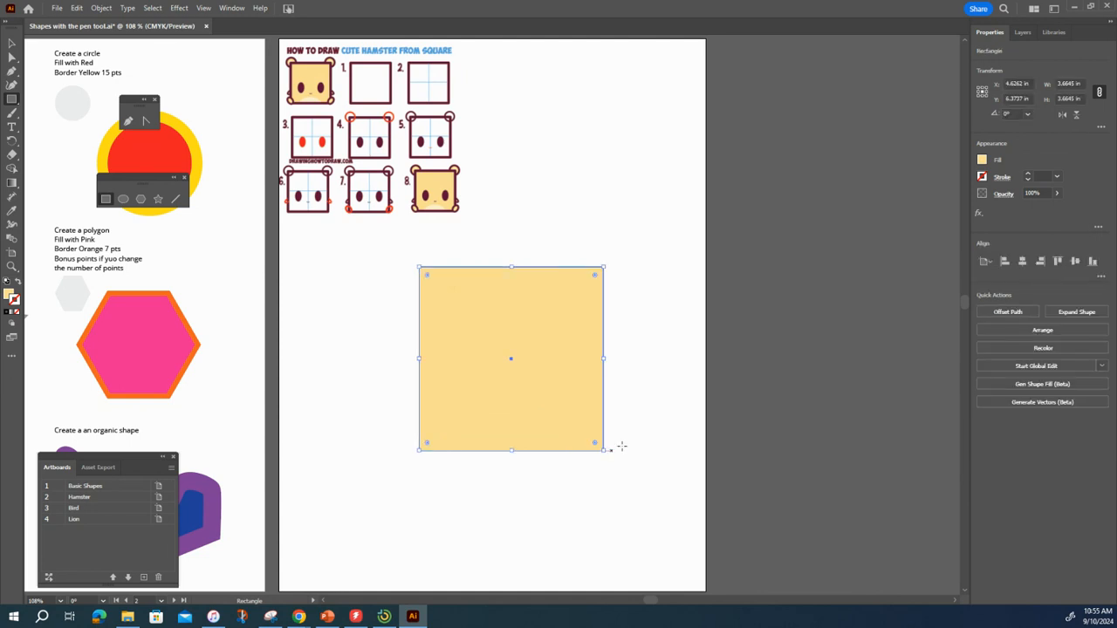
left_click(982, 161)
left_click(856, 203)
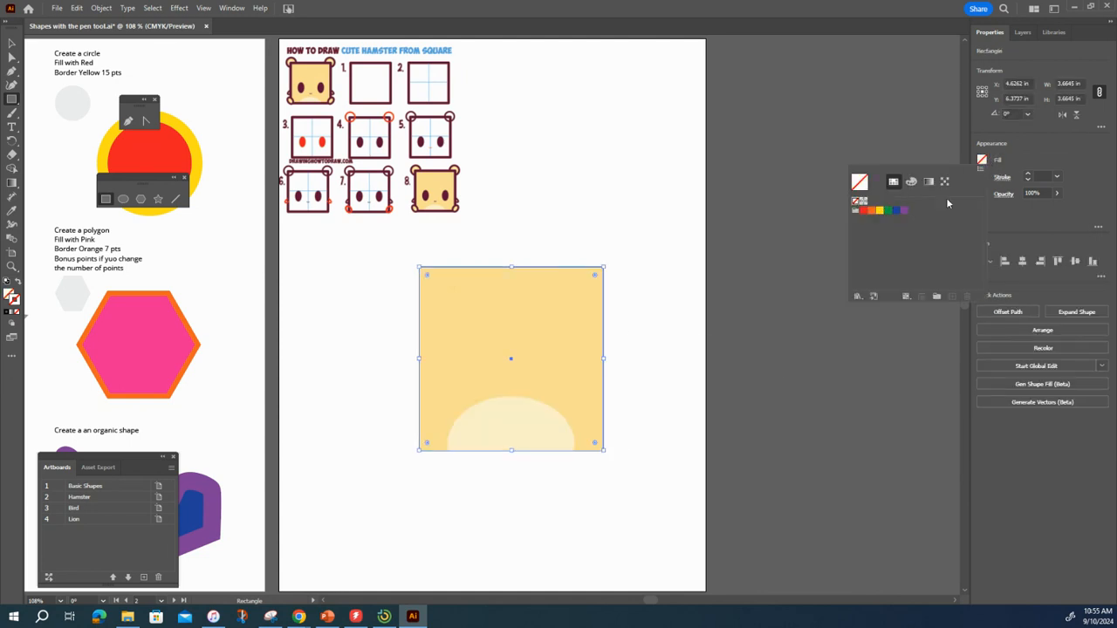
Give the unfilled square a black stroke
left_click(998, 181)
left_click(983, 177)
left_click(1004, 183)
left_click(1003, 179)
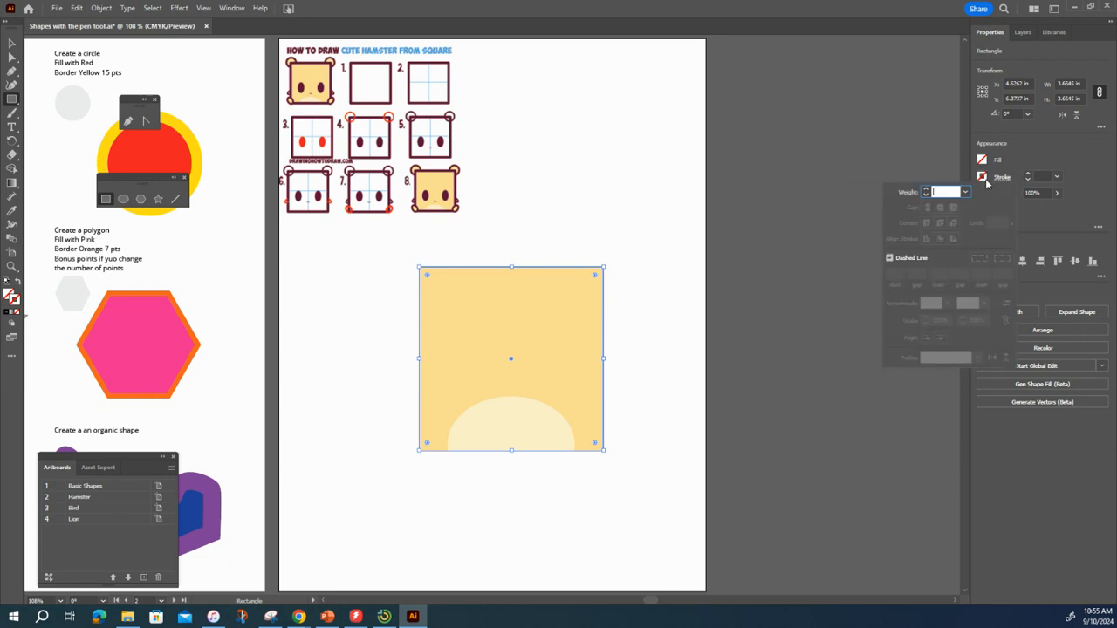
left_click(984, 178)
left_click(984, 178)
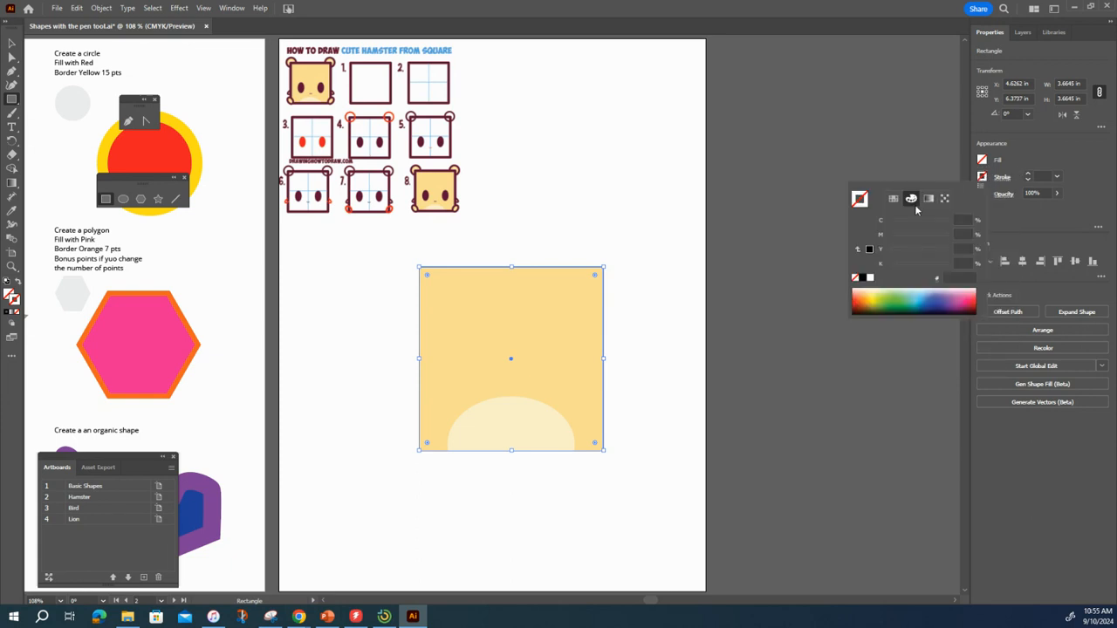
left_click(862, 278)
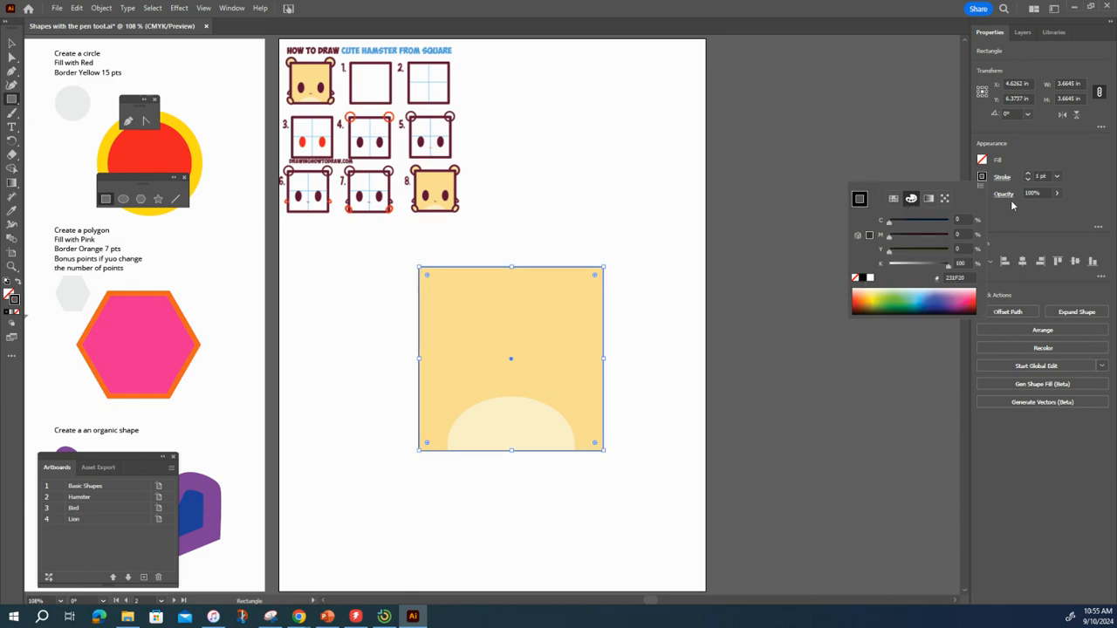
Set the unfilled square's stroke weight to 10 pt
key("Escape")
left_click(1056, 178)
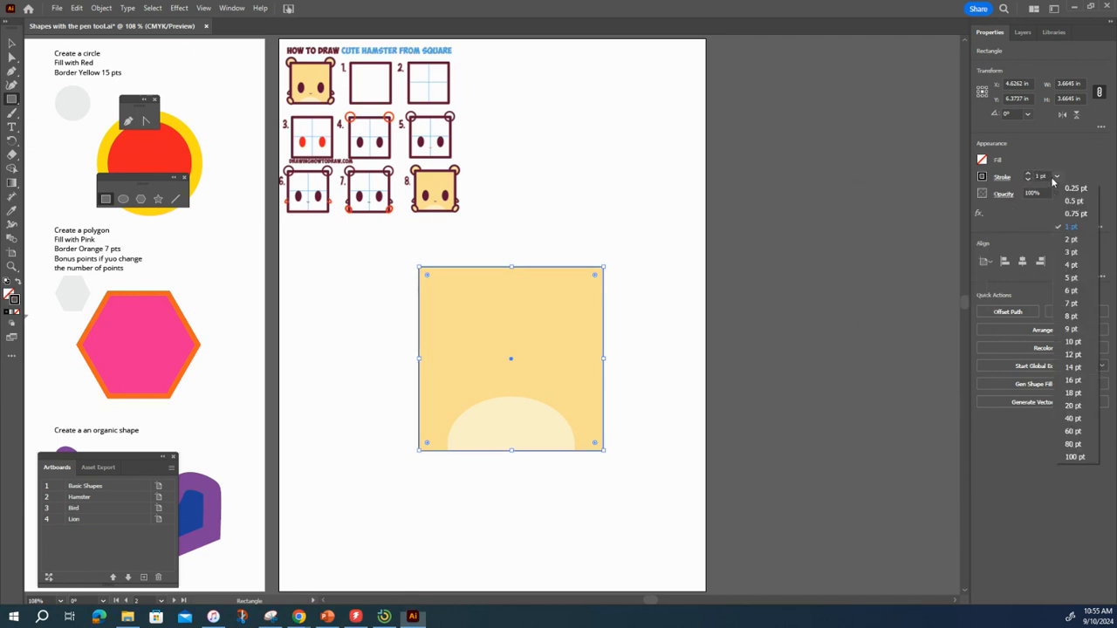
left_click(1055, 178)
left_click(1041, 176)
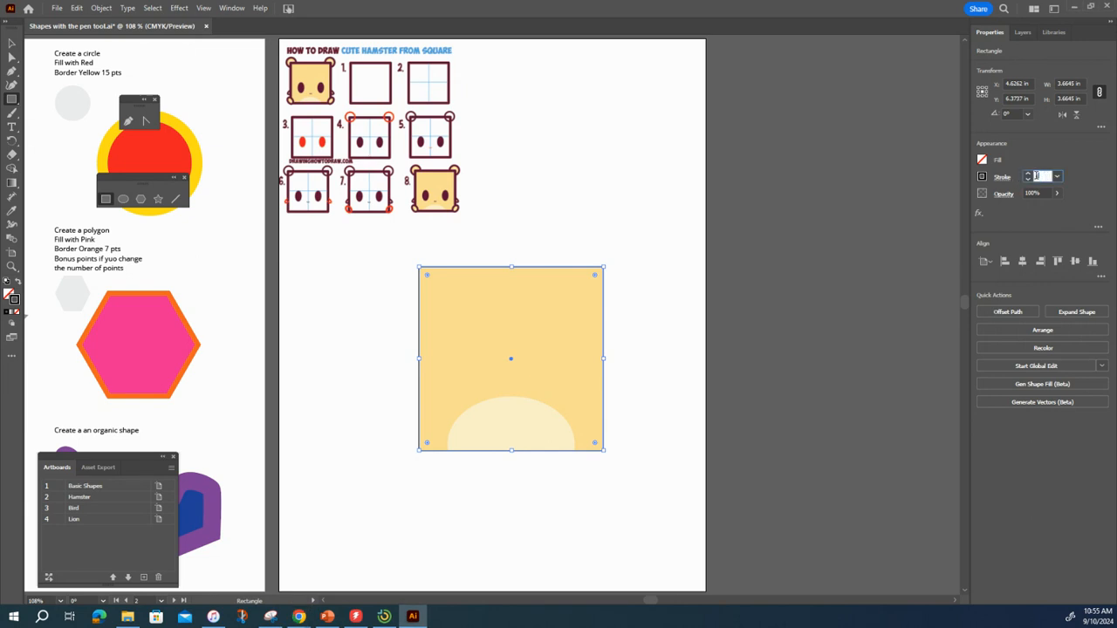
type("10")
key("Return")
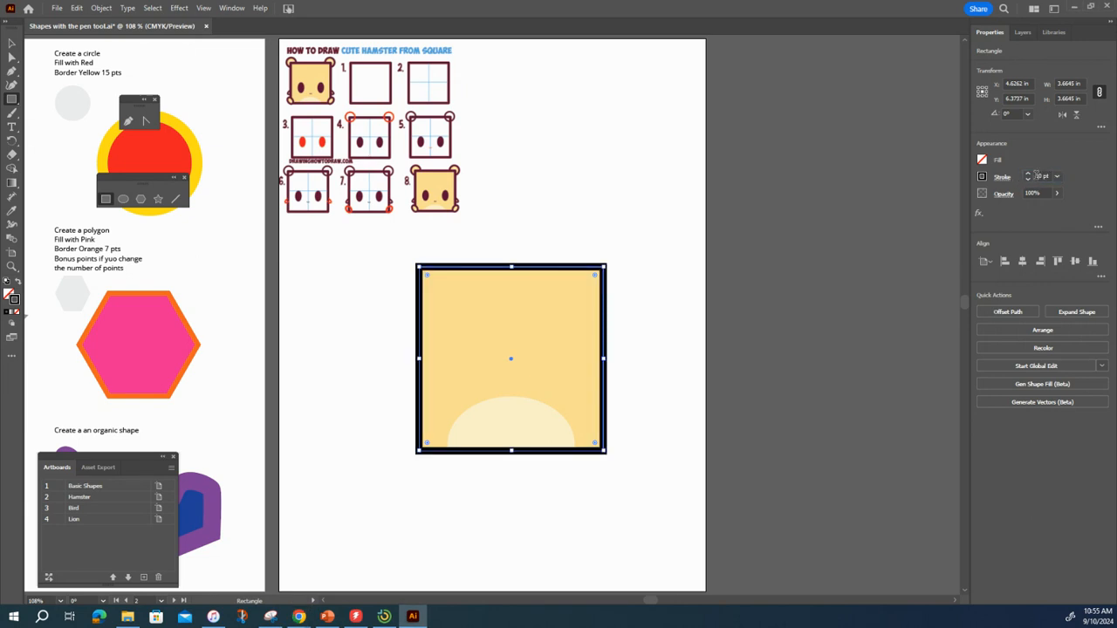
left_click(359, 328)
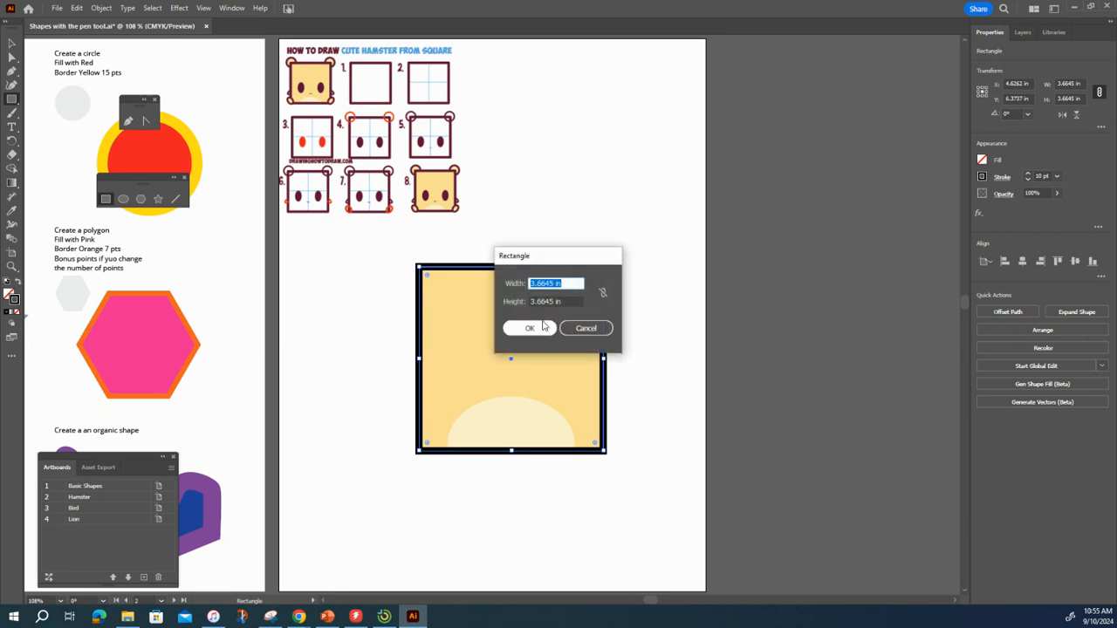
left_click(584, 329)
Group the outlined square, tan square and muzzle, and move the group slightly down and to the left on the artboard
left_click(12, 43)
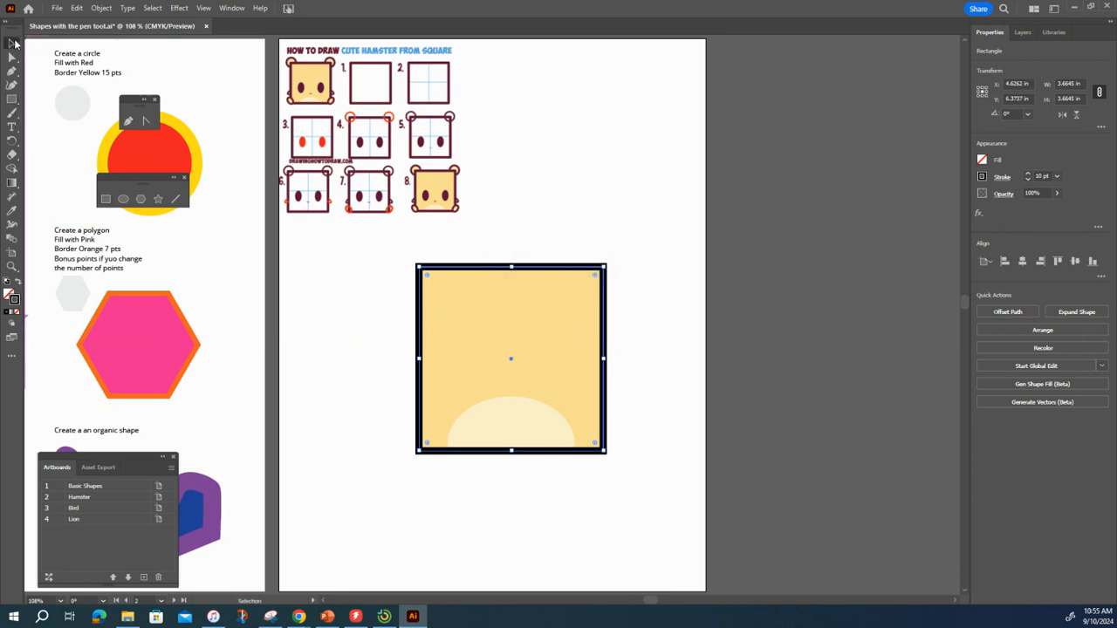
left_click(358, 298)
left_click_drag(365, 311, 662, 499)
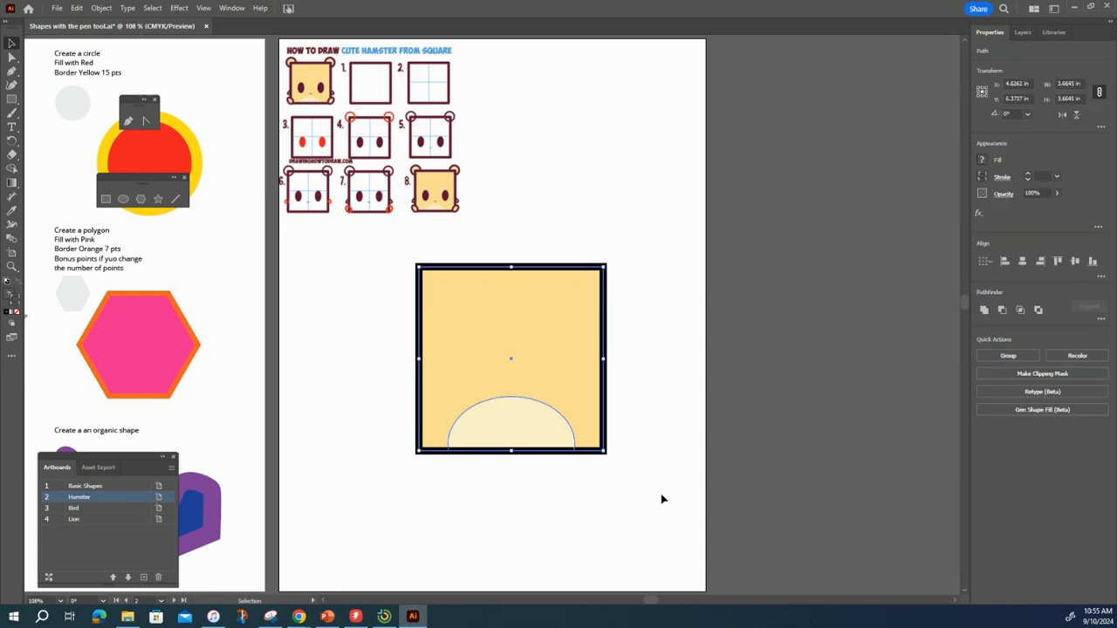
key("ctrl+g")
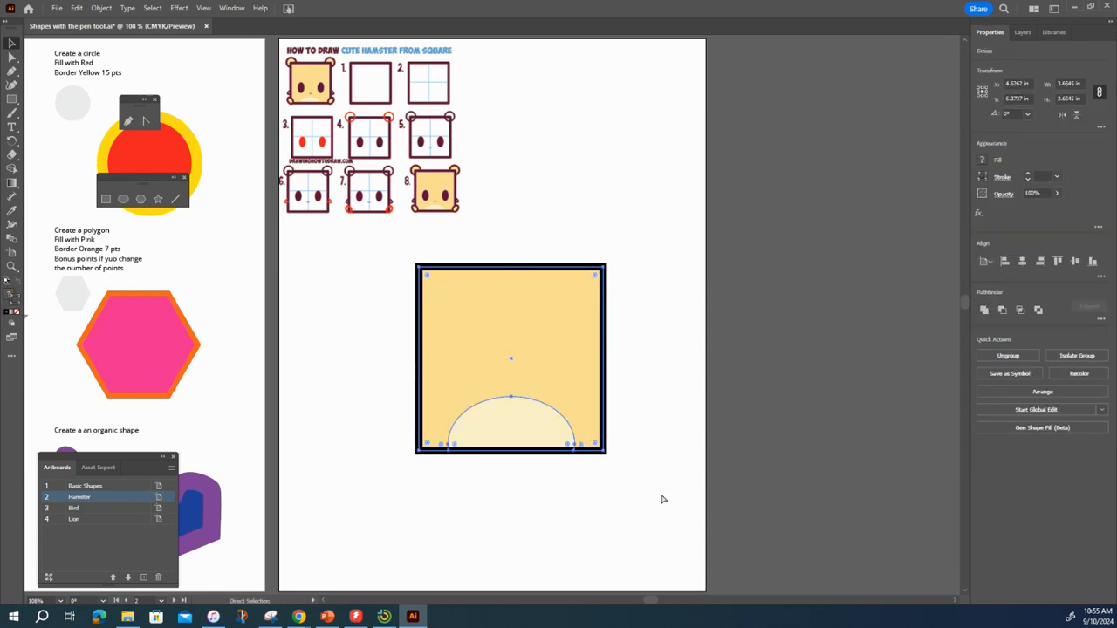
mouse_move(523, 347)
left_mouse_down()
mouse_move(529, 366)
mouse_move(511, 361)
left_mouse_up()
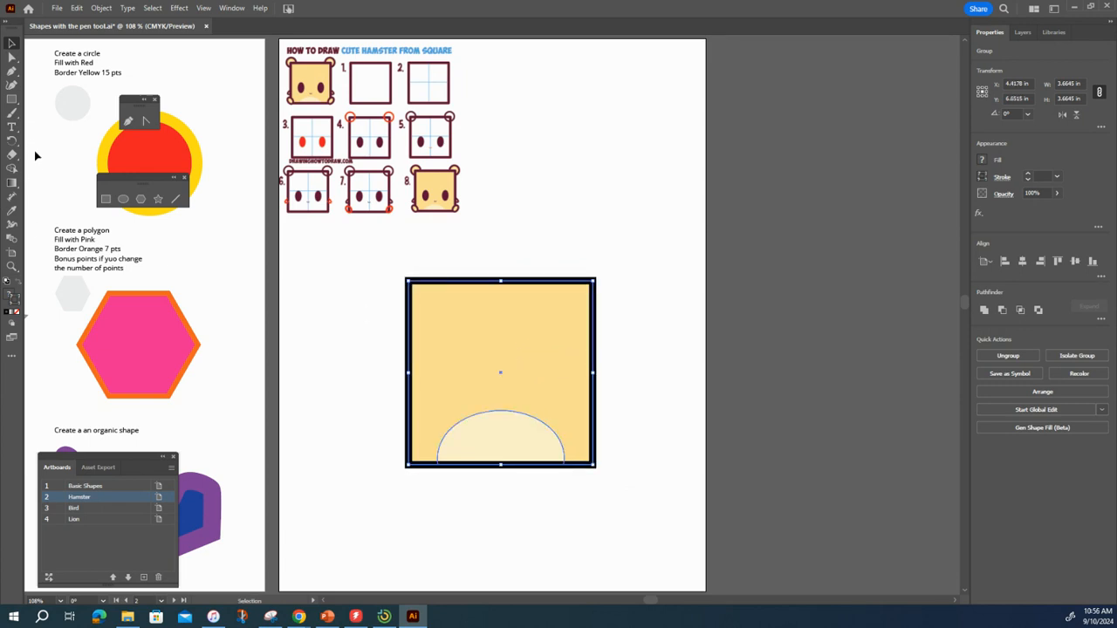
Draw a circle of about 1.15 in and centre it on the square's upper-left corner as an ear
left_click(123, 199)
left_click_drag(389, 257, 451, 316)
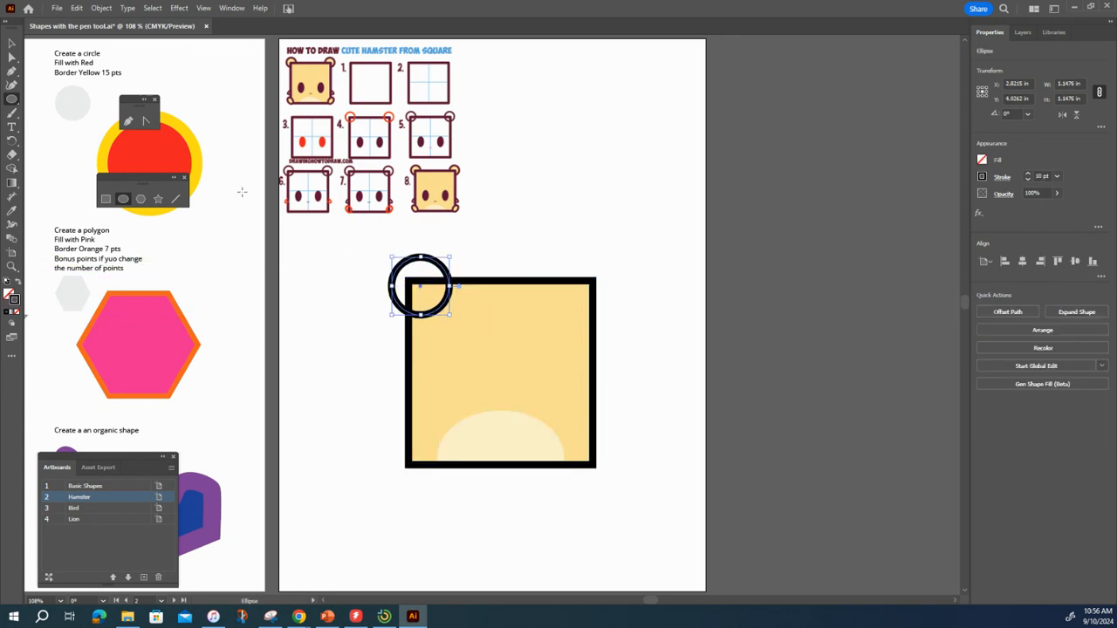
left_click(11, 45)
left_click_drag(416, 267, 404, 262)
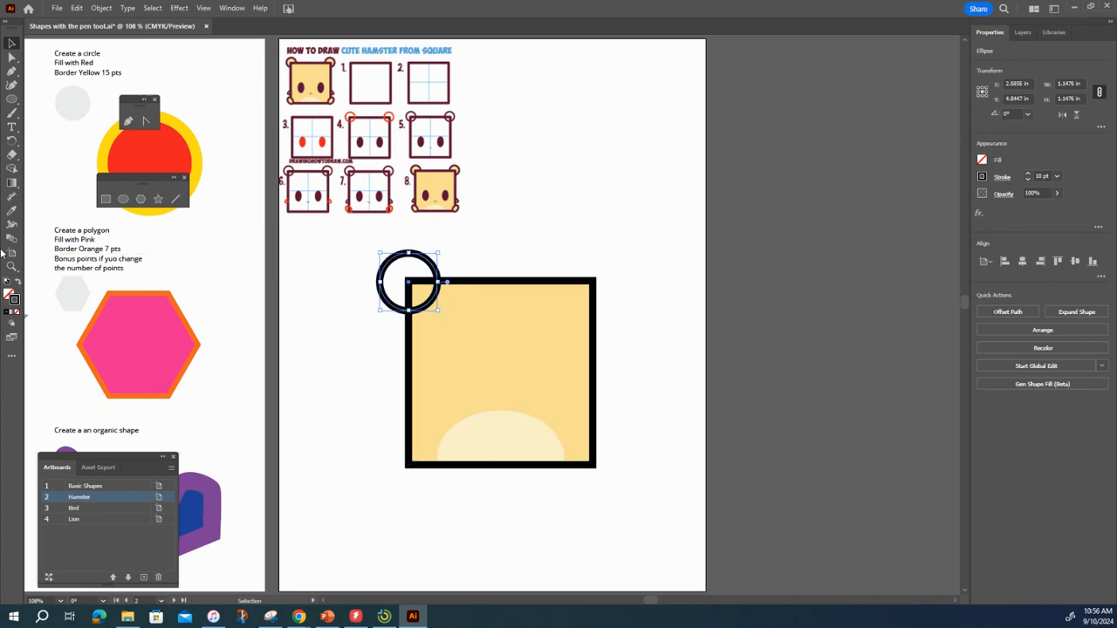
Fill the ear circle with the square's tan colour using the Eyedropper
left_click(11, 211)
left_click(475, 322)
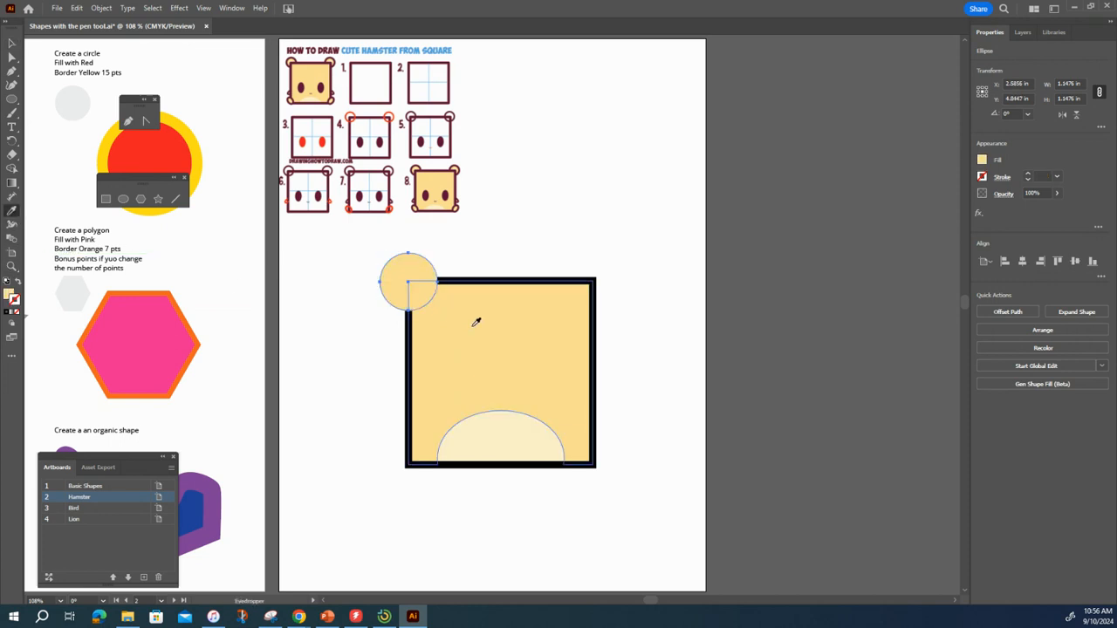
left_click(11, 43)
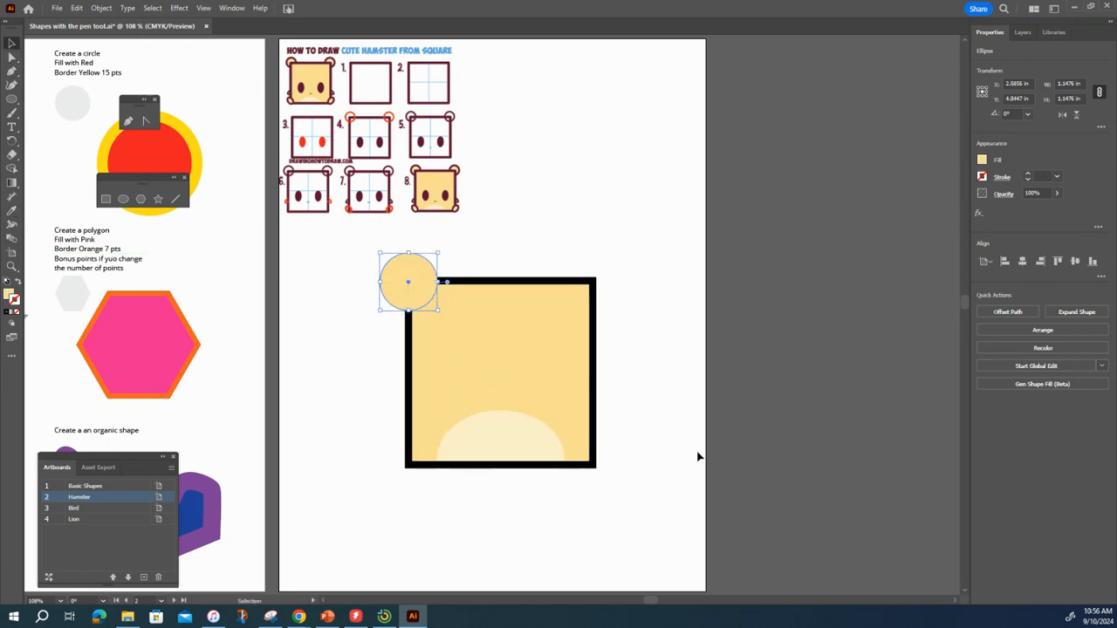
Give the tan ear circle a black 10 pt stroke
left_click(982, 178)
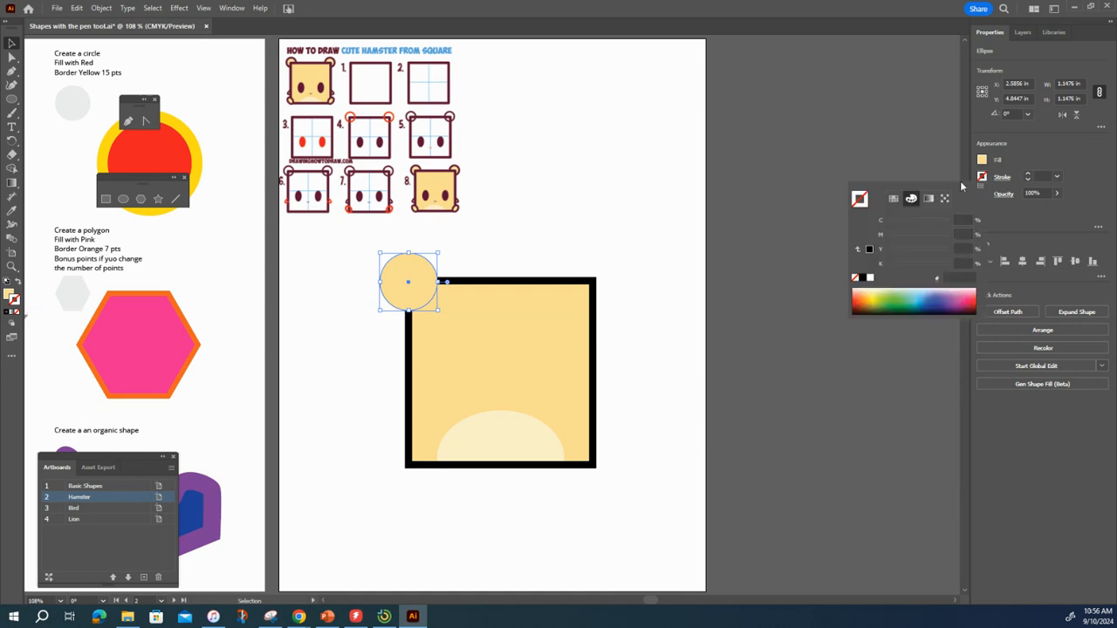
left_click(869, 251)
left_click(1038, 176)
left_click(1040, 176)
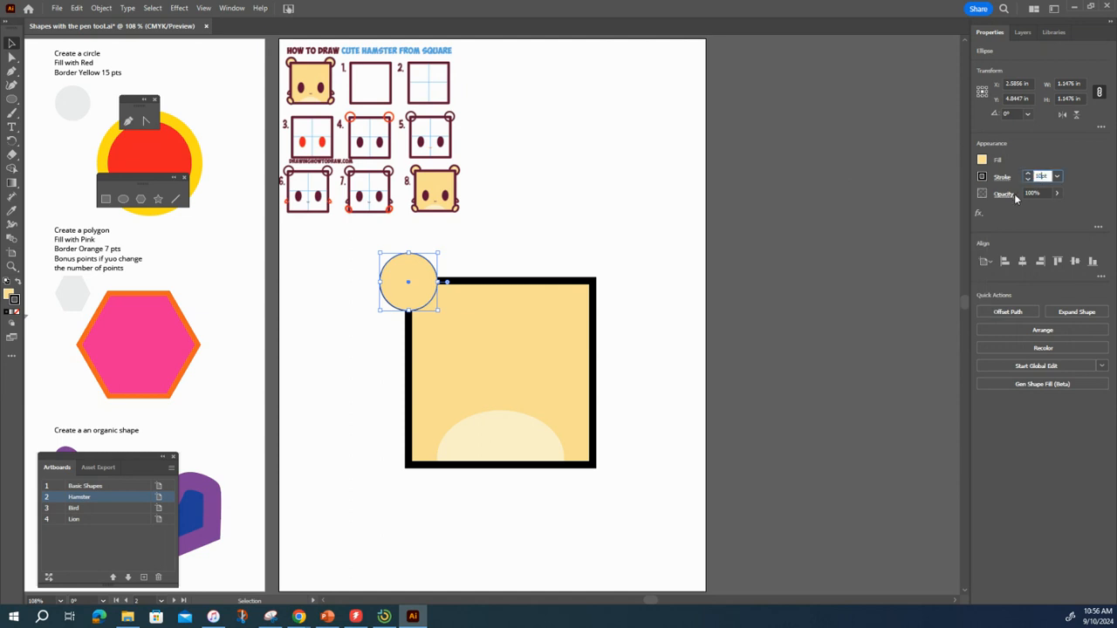
type("10")
key("Return")
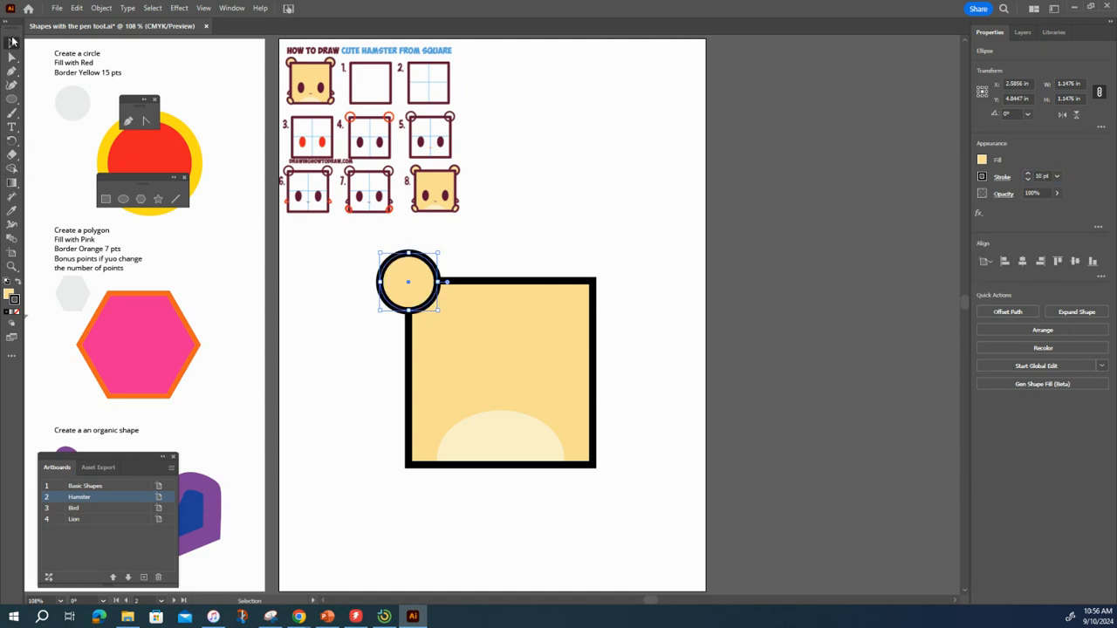
left_click(314, 353)
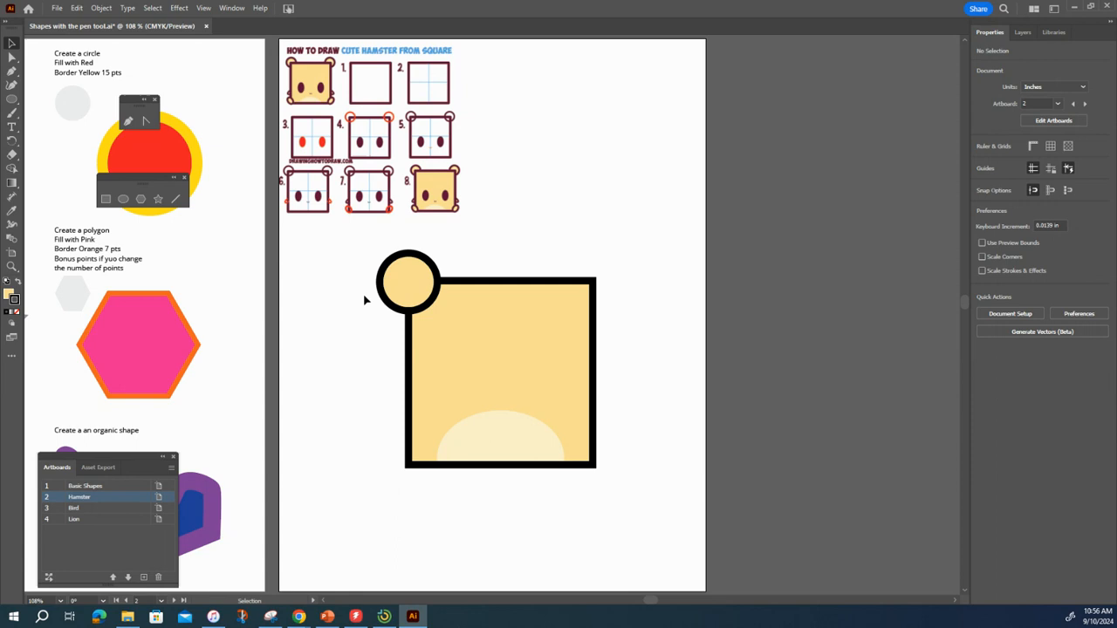
Copy the ear circle horizontally onto the square's upper-right corner
left_click(410, 286)
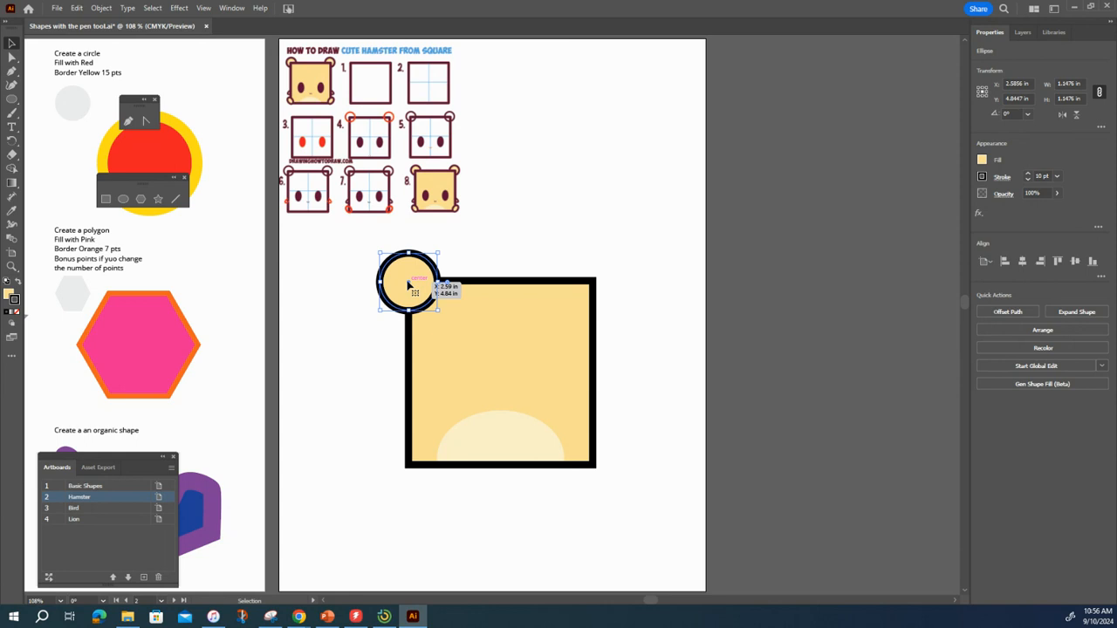
left_click_drag(409, 286, 591, 299)
left_click(405, 280, "shift")
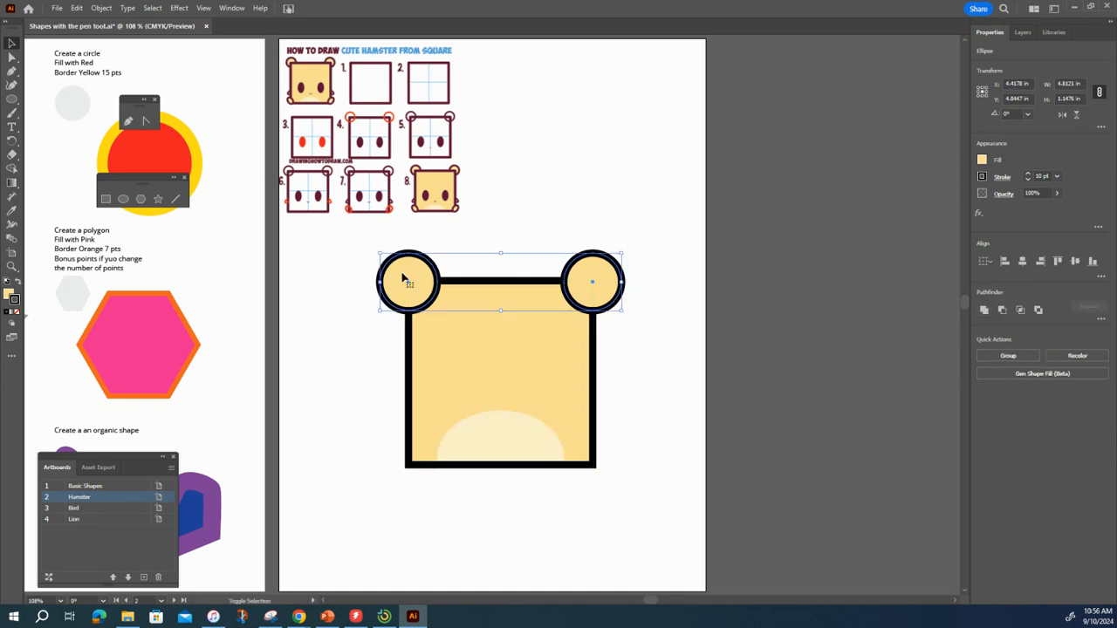
left_click(707, 387)
Make feet of about 0.66 by 0.74 in from an ear copy, as ovals tilted in opposite directions on the square's two lower corners
left_click_drag(411, 288, 414, 463)
left_click_drag(415, 460, 630, 448)
left_click(560, 522)
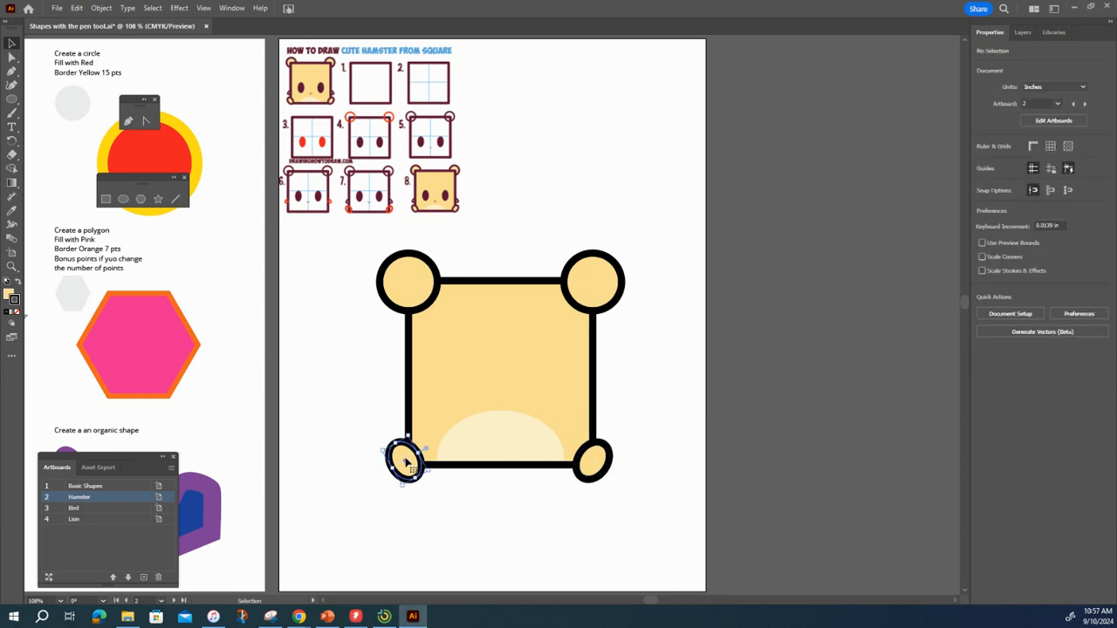
Add smaller oval arms copied from the foot to both sides of the square above the feet, rotating the left one to mirror the right
left_click(405, 460)
left_click_drag(405, 461, 408, 394)
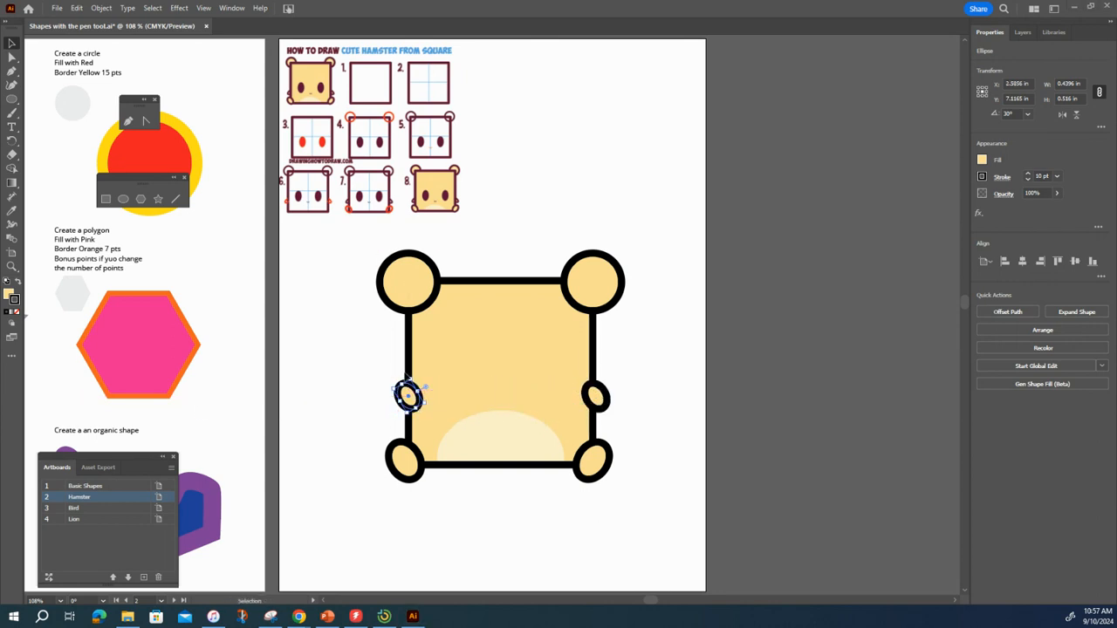
mouse_move(423, 382)
left_mouse_down()
mouse_move(413, 377)
mouse_move(424, 381)
left_mouse_up()
Send both arms and both ears to the back, behind the square
left_click(596, 397, "shift")
left_click(412, 293, "shift")
left_click(592, 293, "shift")
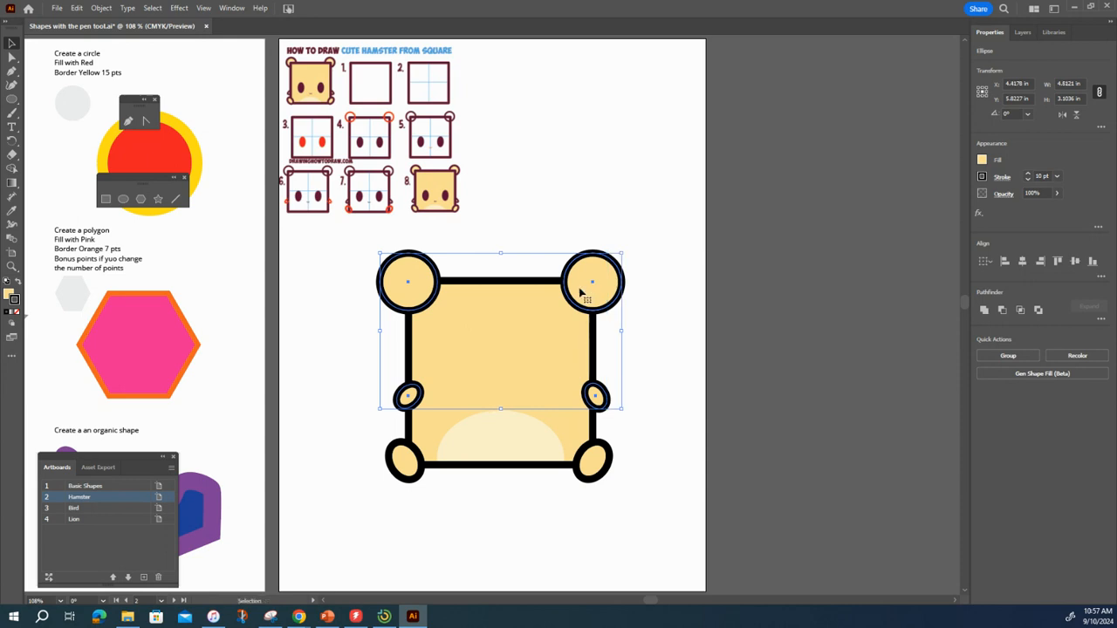
right_click(580, 292)
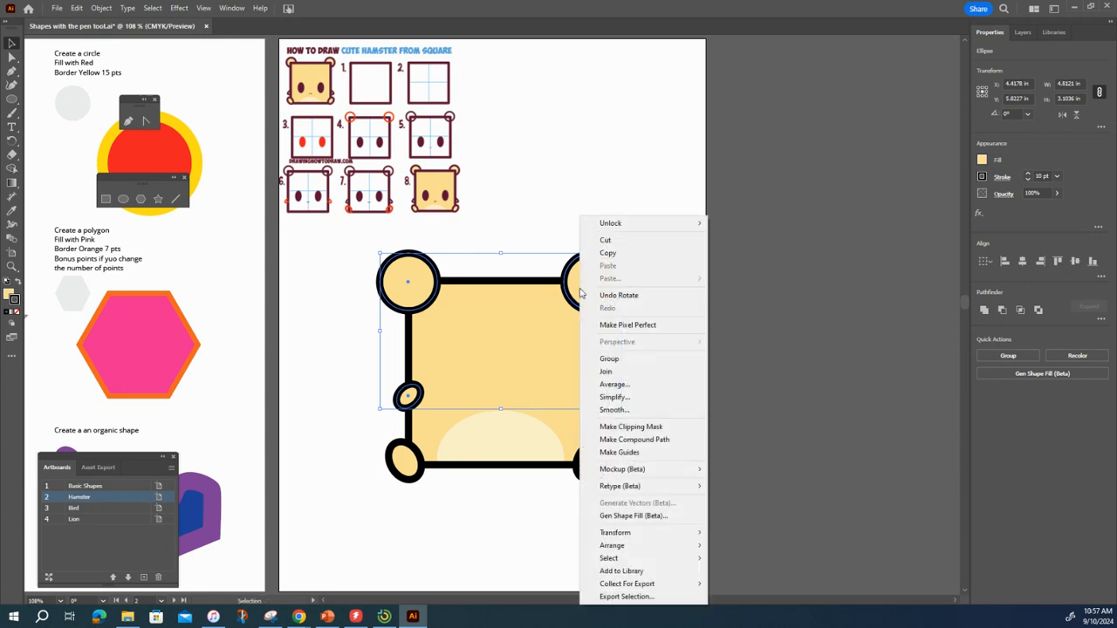
mouse_move(669, 548)
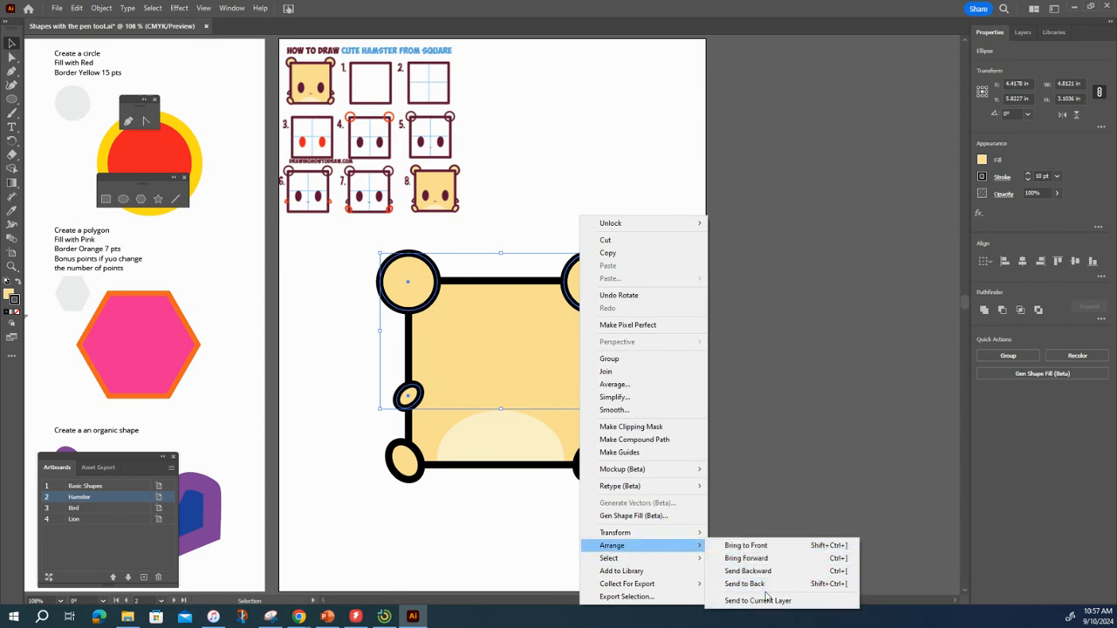
left_click(768, 583)
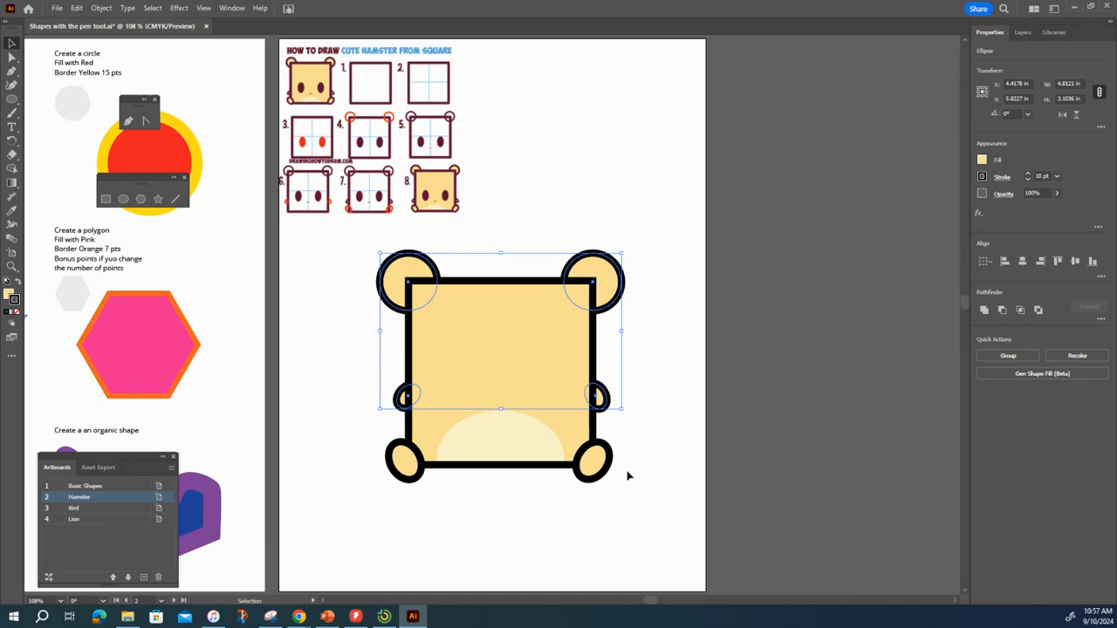
left_click(653, 477)
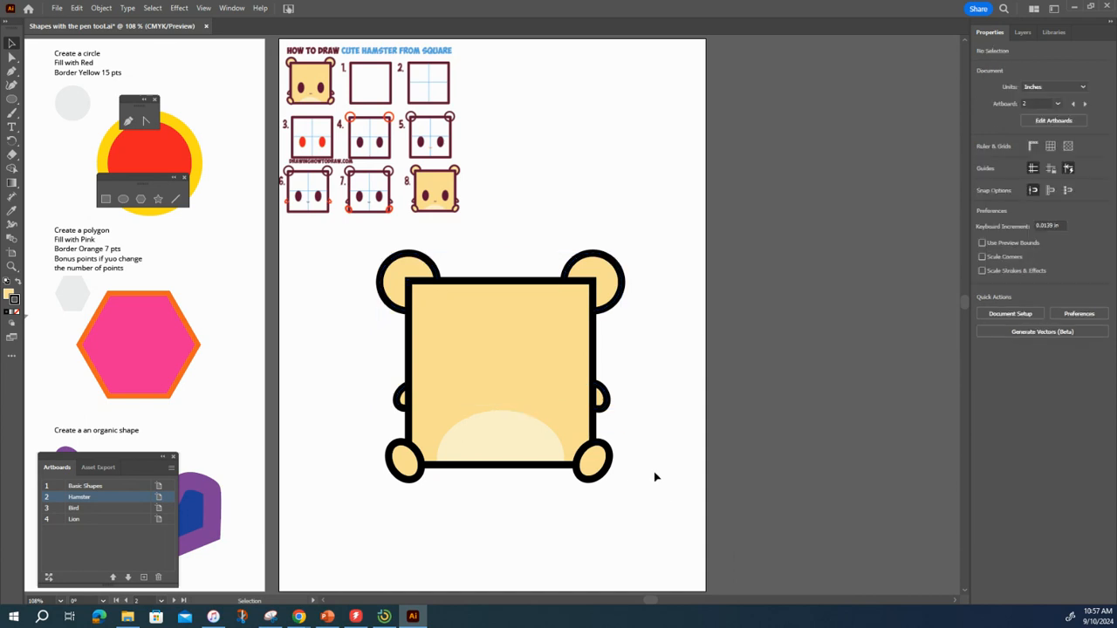
Make an upright left eye on the face from a copy of the lower-right foot, filled black with no stroke
left_click(597, 470)
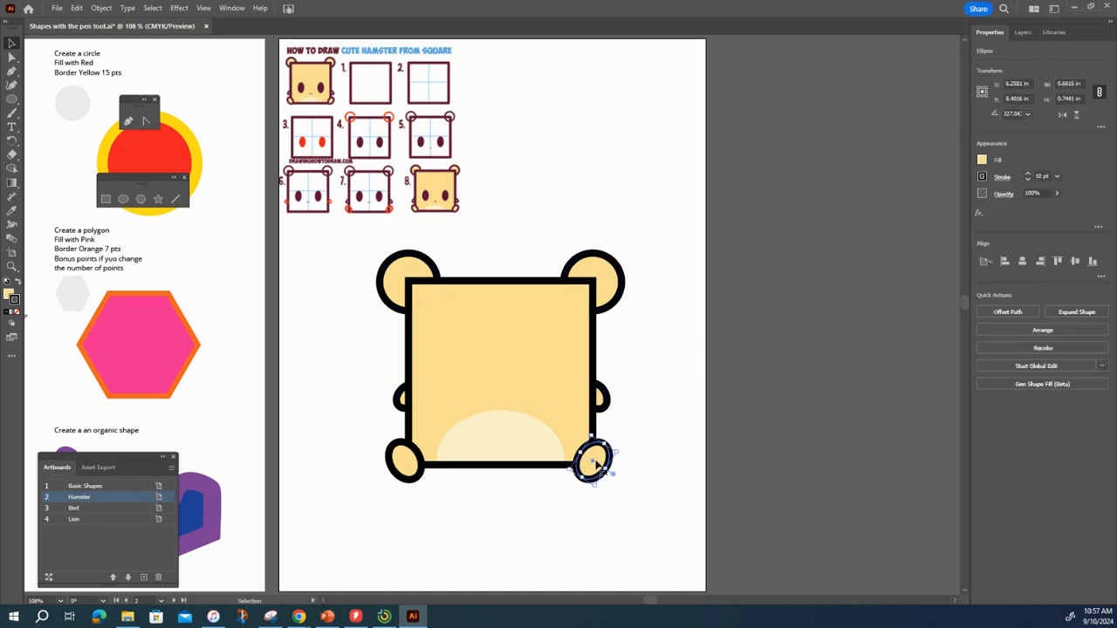
left_click_drag(596, 461, 468, 353)
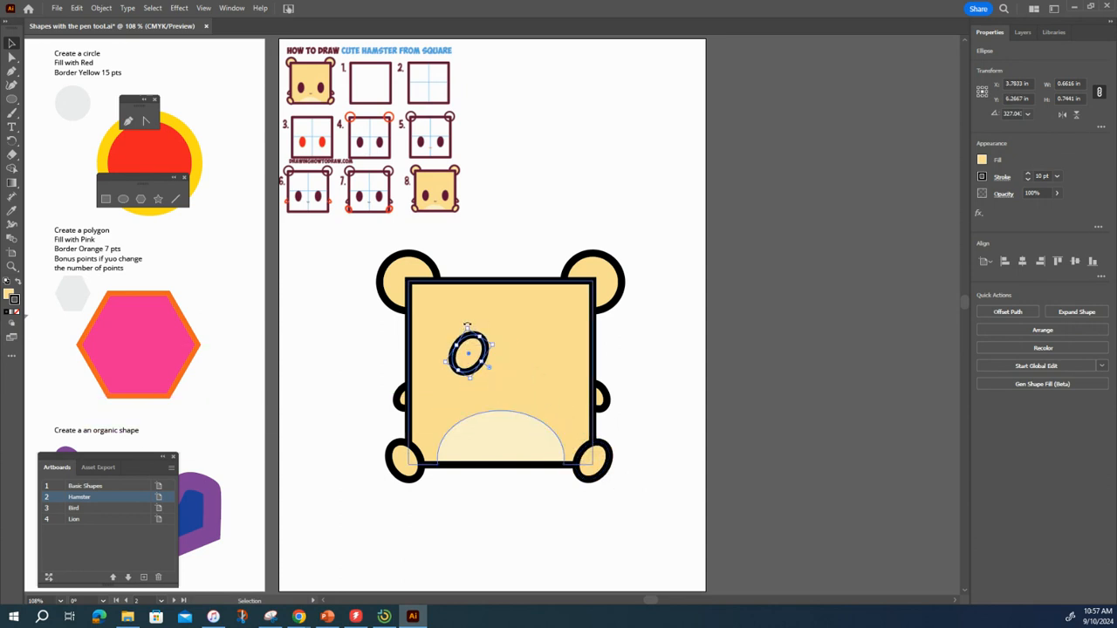
left_click_drag(468, 328, 458, 334)
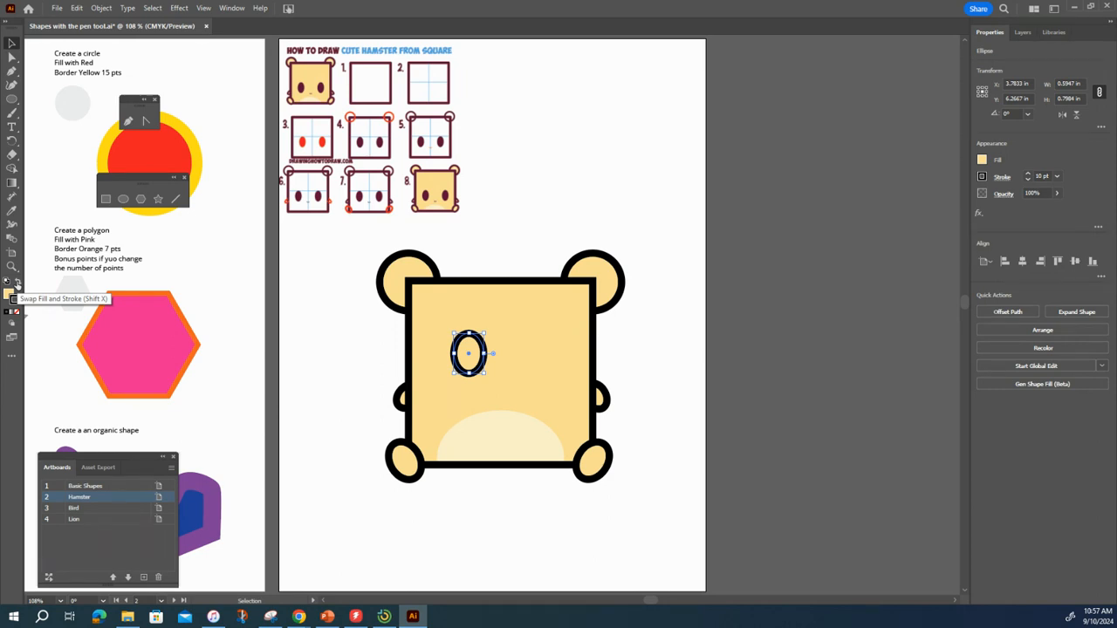
left_click(17, 283)
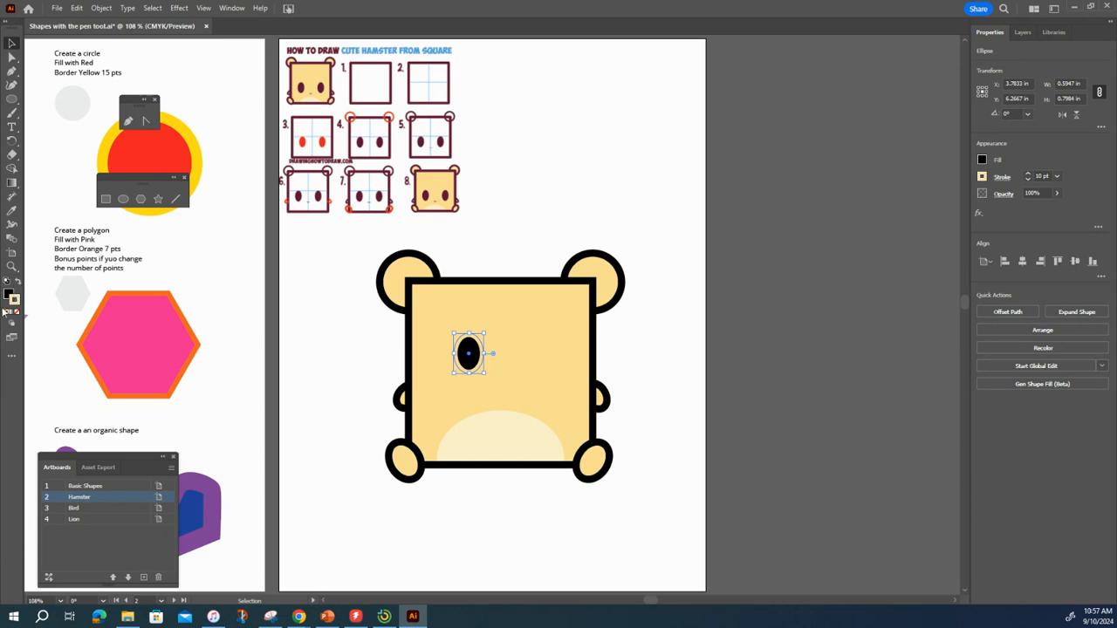
left_click(18, 312)
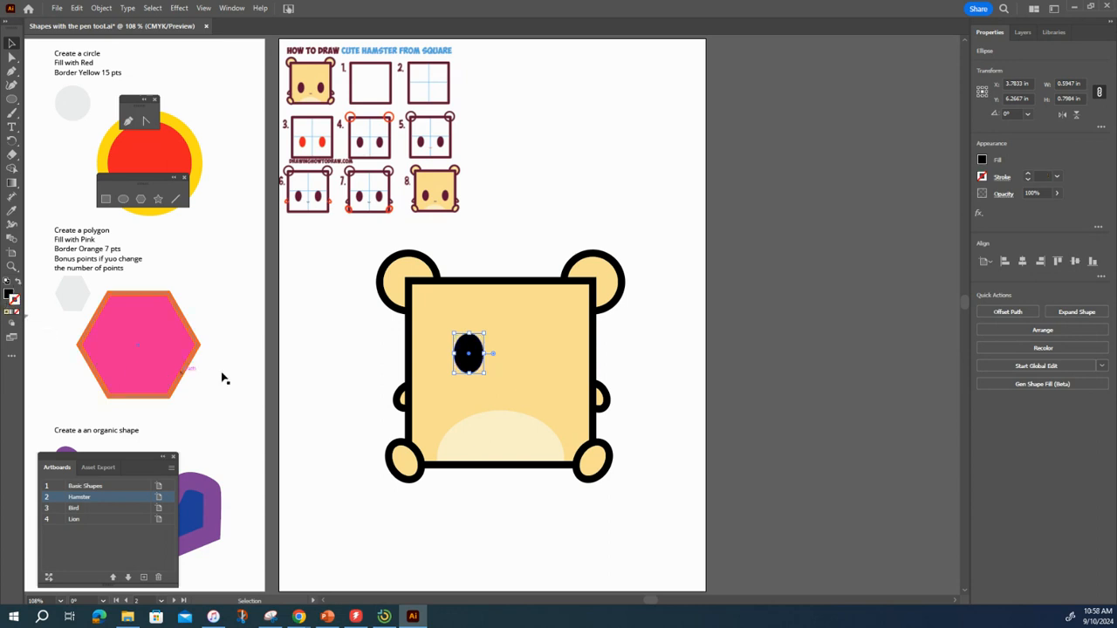
Copy the eye across to the right half of the face and place both eyes level, just above the muzzle
mouse_move(474, 353)
left_mouse_down()
mouse_move(464, 365)
mouse_move(480, 364)
mouse_move(462, 364)
mouse_move(468, 371)
mouse_move(533, 375)
left_mouse_up()
left_click(467, 374, "shift")
left_click_drag(467, 374, 463, 365)
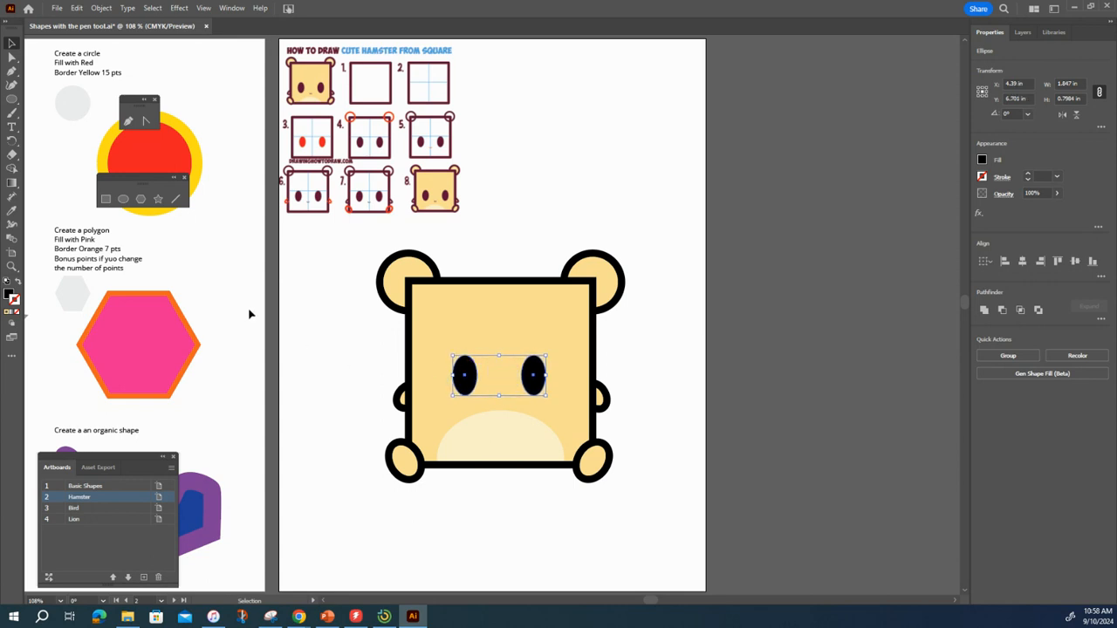
left_click(238, 372)
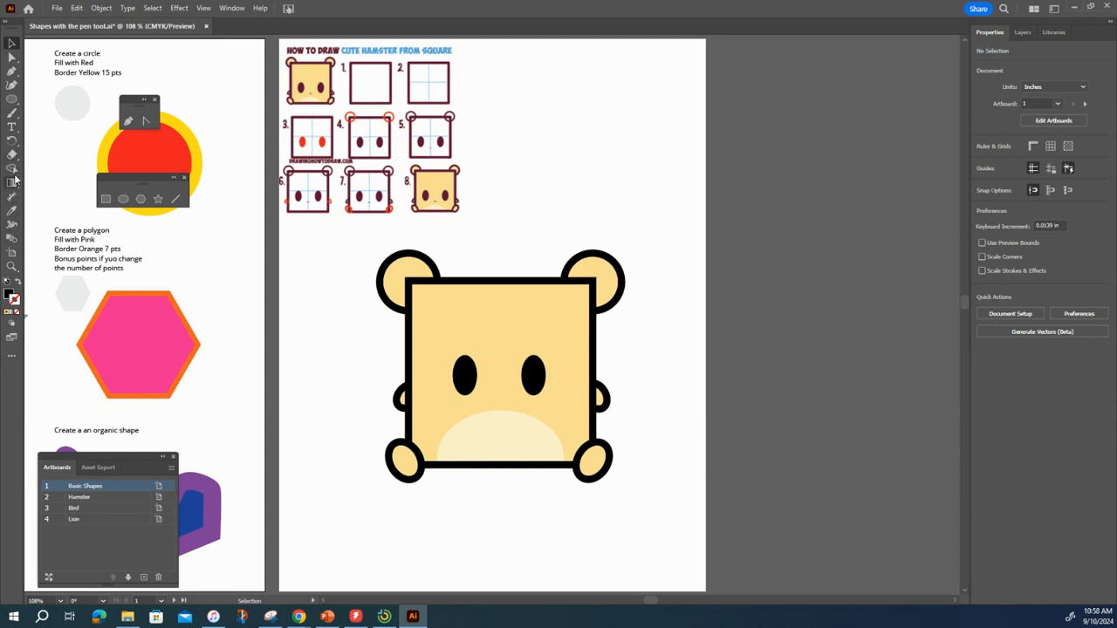
Paint a small curved black smile between the eyes with the Paintbrush and save the document
left_click(12, 112)
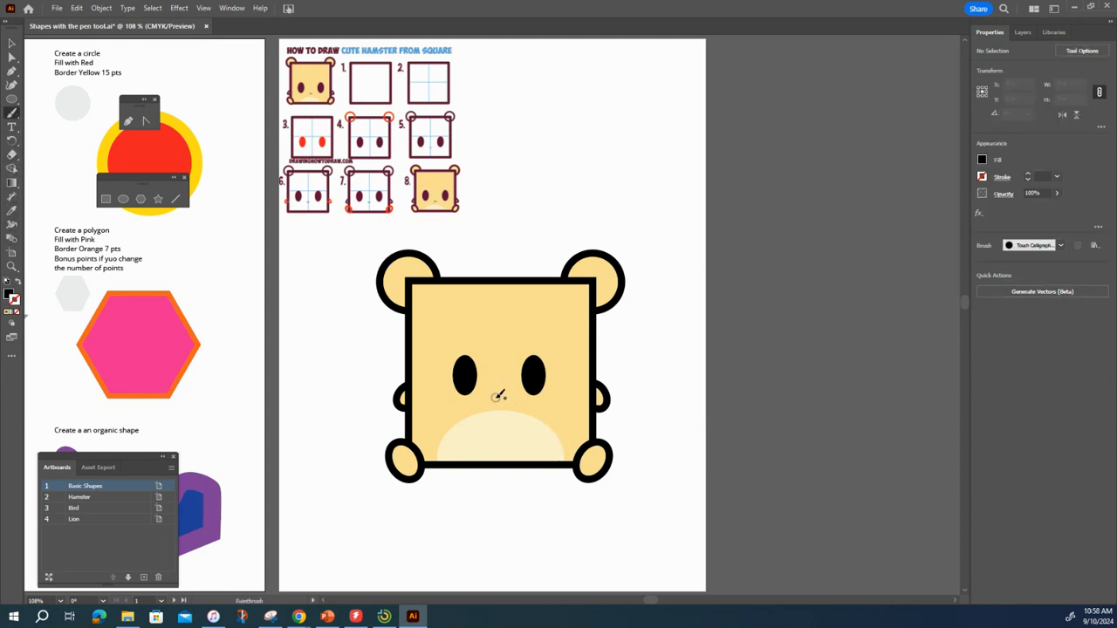
left_click_drag(486, 397, 514, 389)
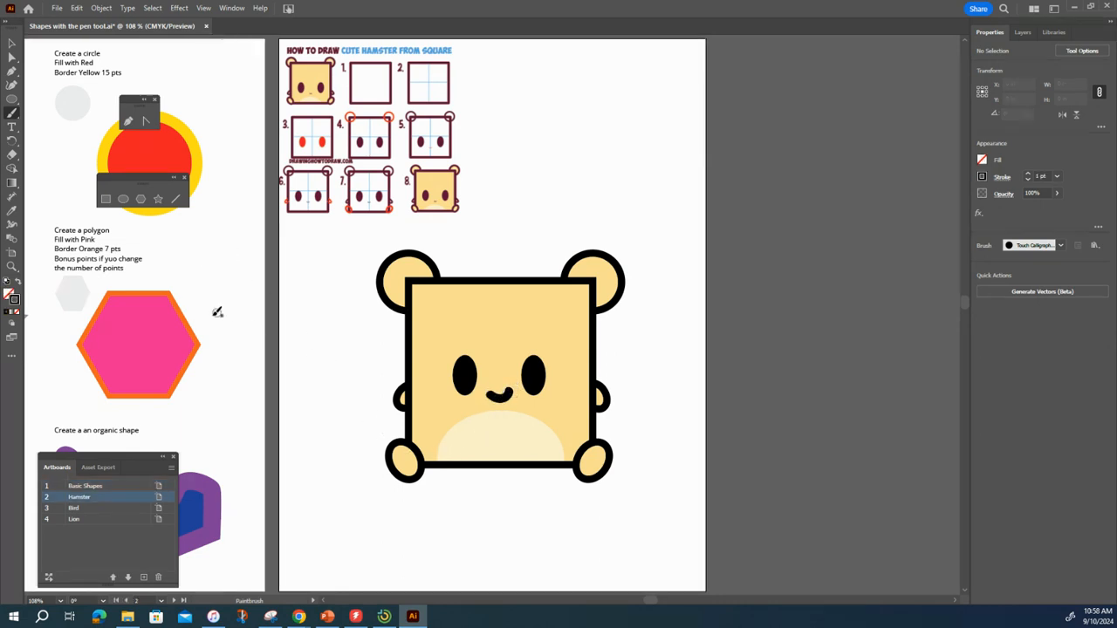
left_click(12, 44)
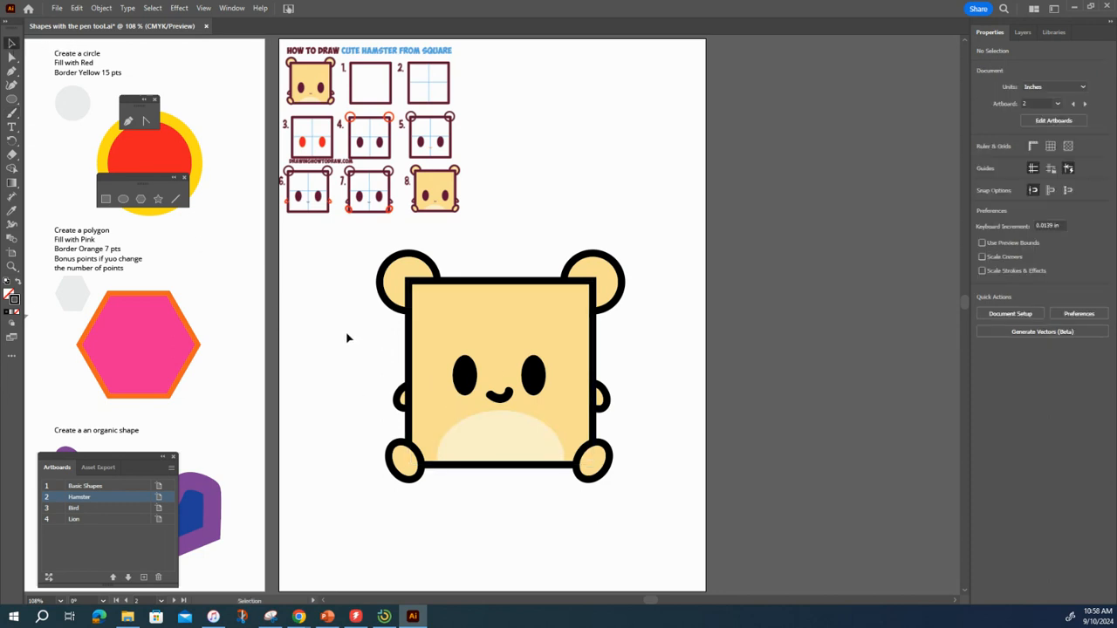
key("a")
key("v")
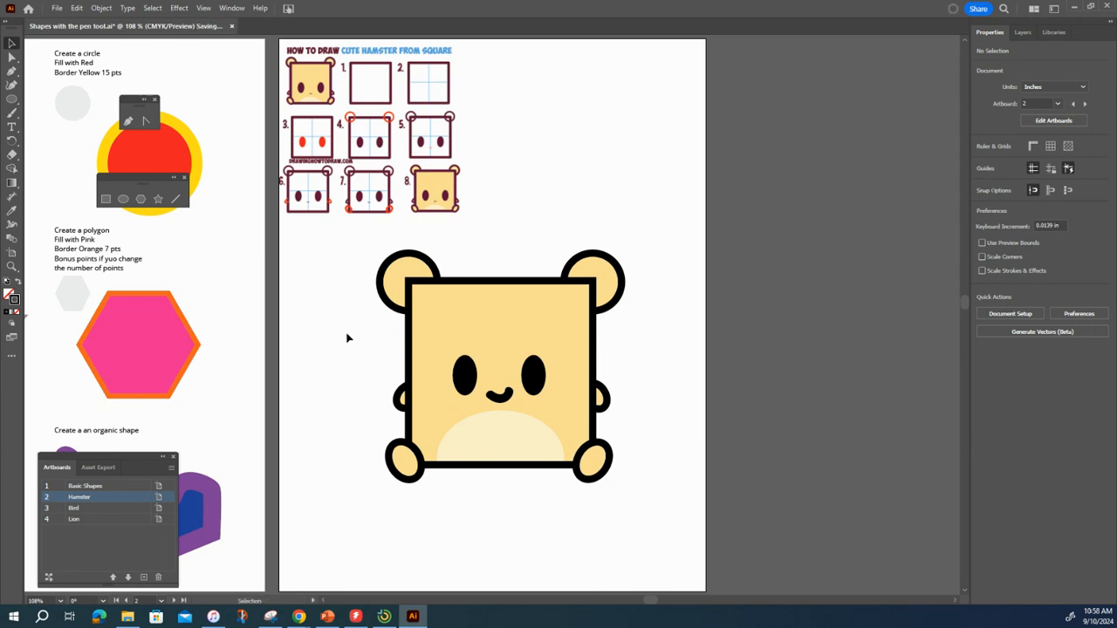